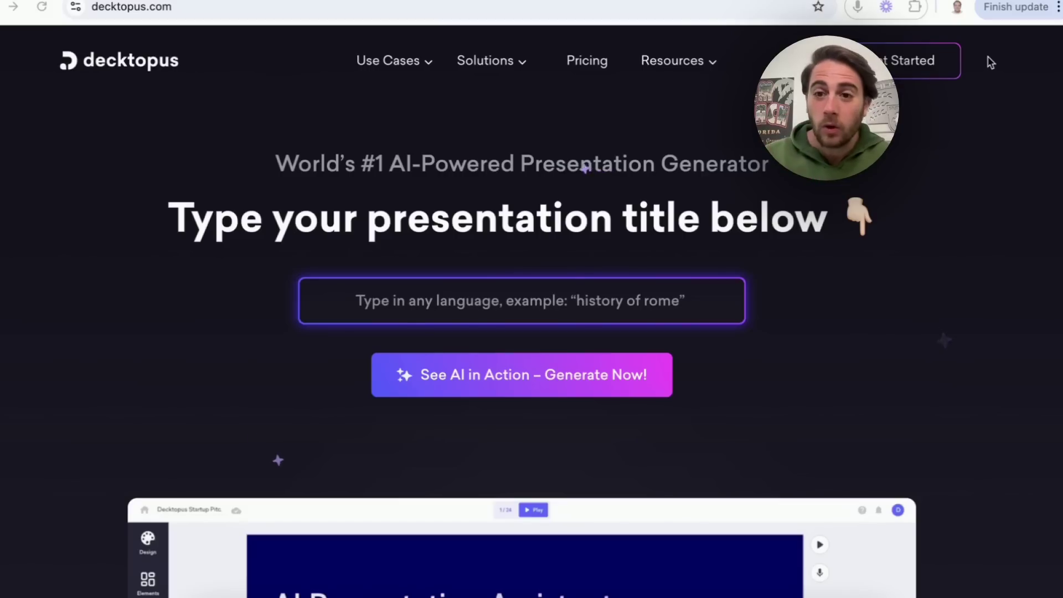
- Enter 'history of rome' as the Decktopus presentation title and generate its outline
{"action": "left_click", "coordinate": [475, 302]}
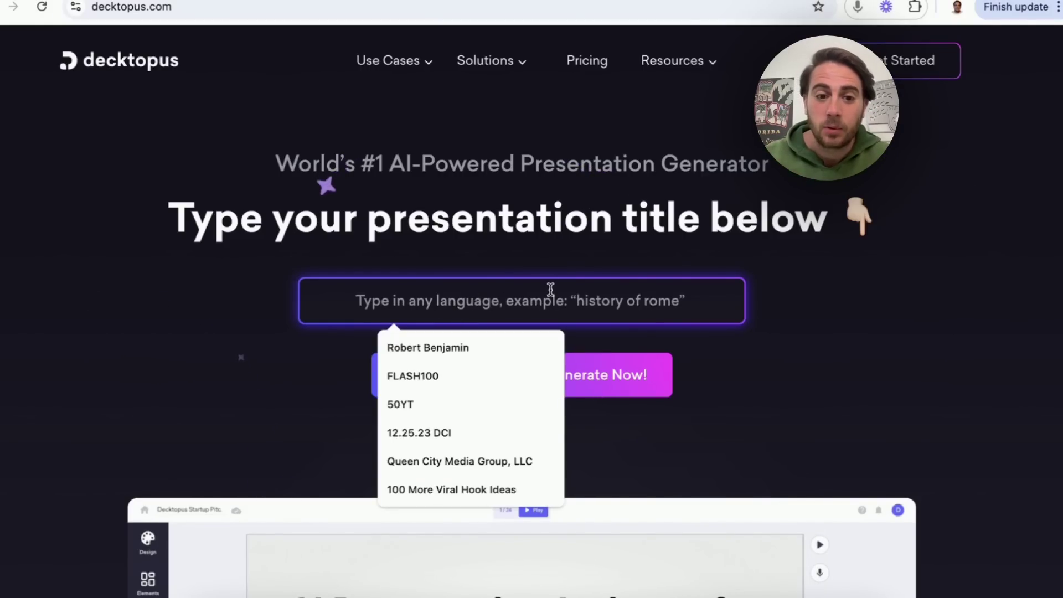
{"action": "left_click", "coordinate": [641, 349]}
{"action": "left_click", "coordinate": [486, 289]}
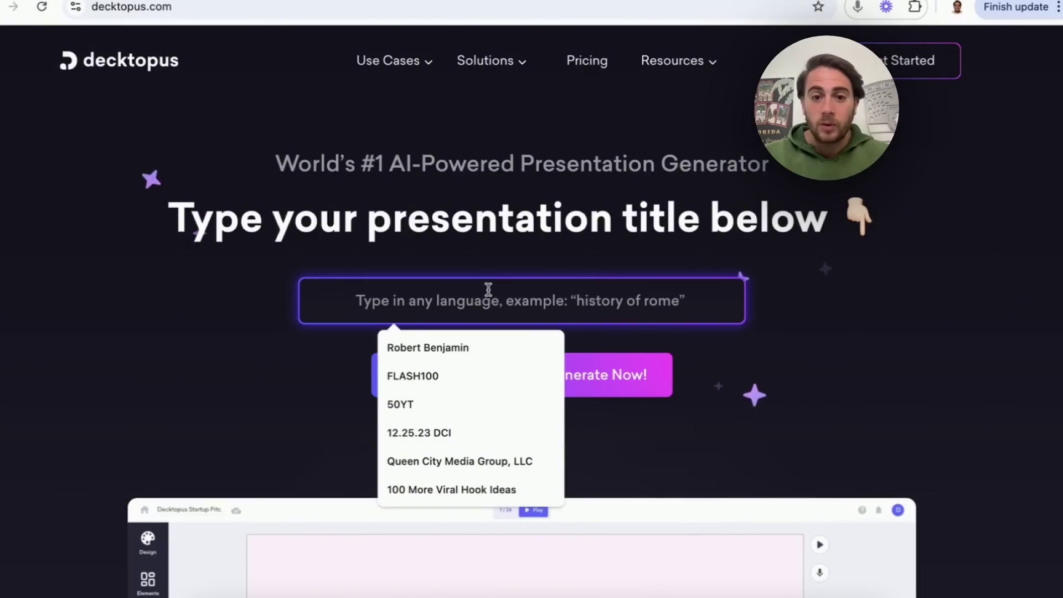
{"action": "type", "text": "history of rome"}
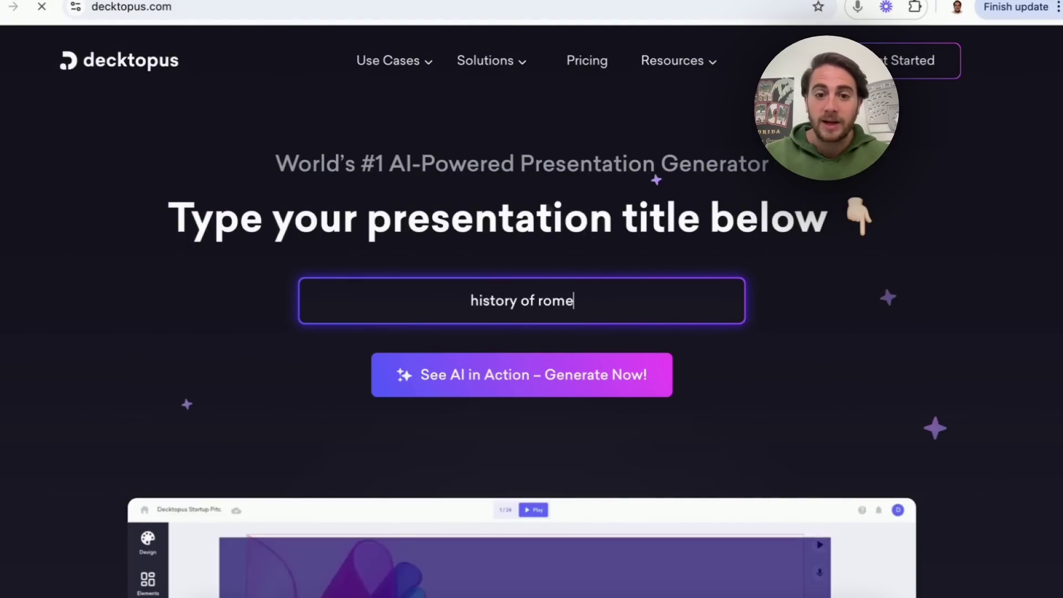
{"action": "key", "text": "Return"}
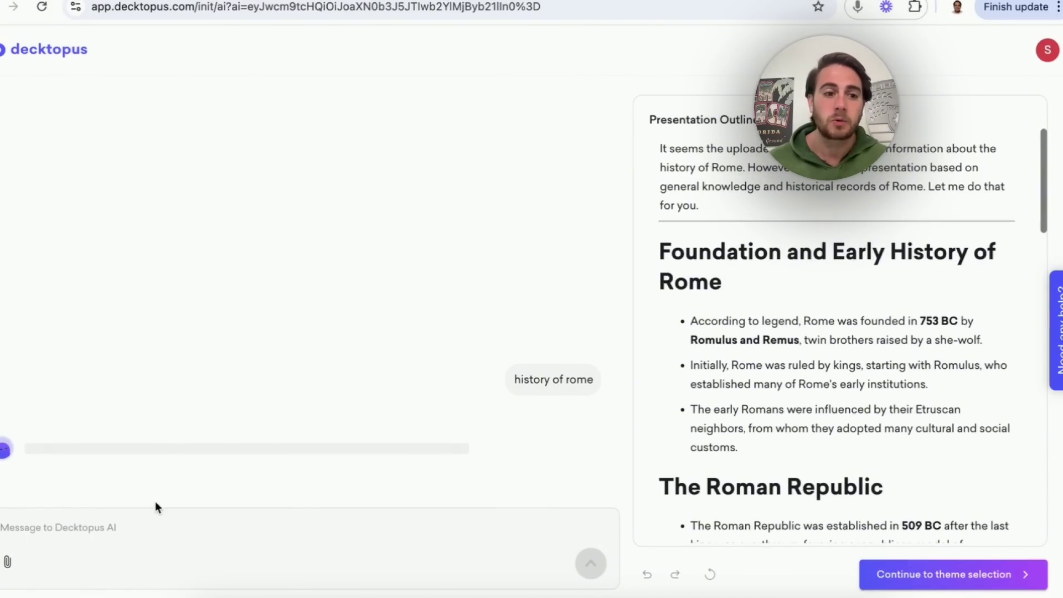
- Ask Decktopus AI 'Can you please talk more about what happened after rome at the end' and review the outline
{"action": "type", "text": "Can"}
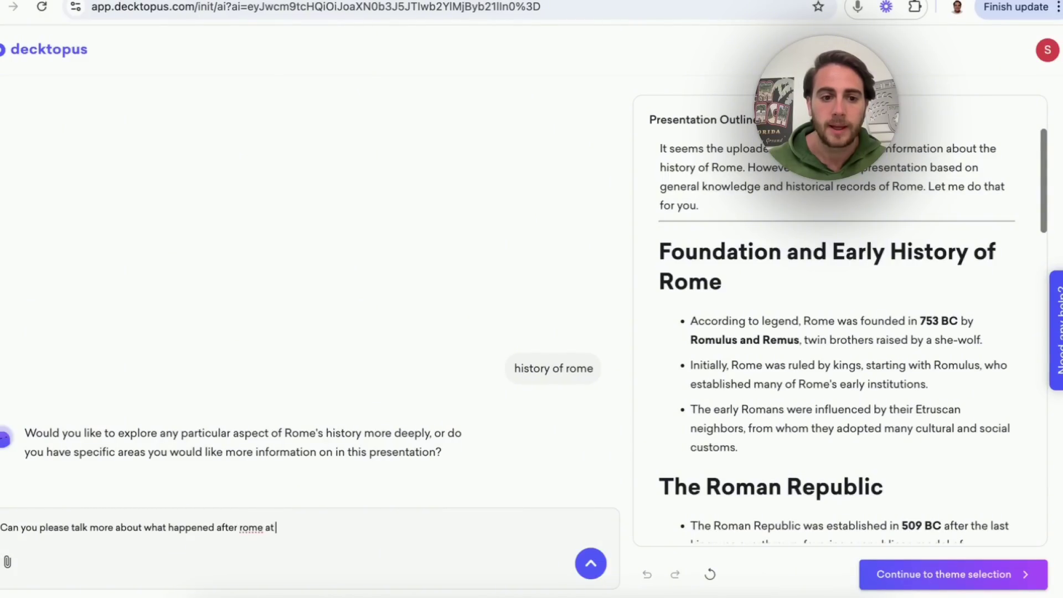
{"action": "type", "text": "you please talk more about what happened after rome at the end"}
{"action": "key", "text": "Return"}
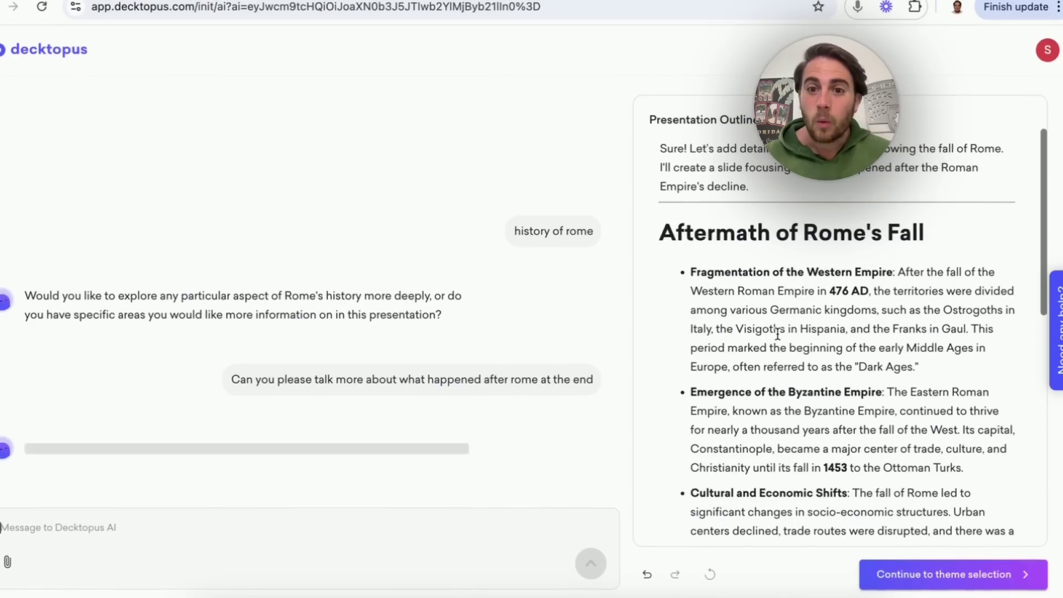
{"action": "scroll", "coordinate": [777, 334], "scroll_direction": "down", "scroll_amount": 10}
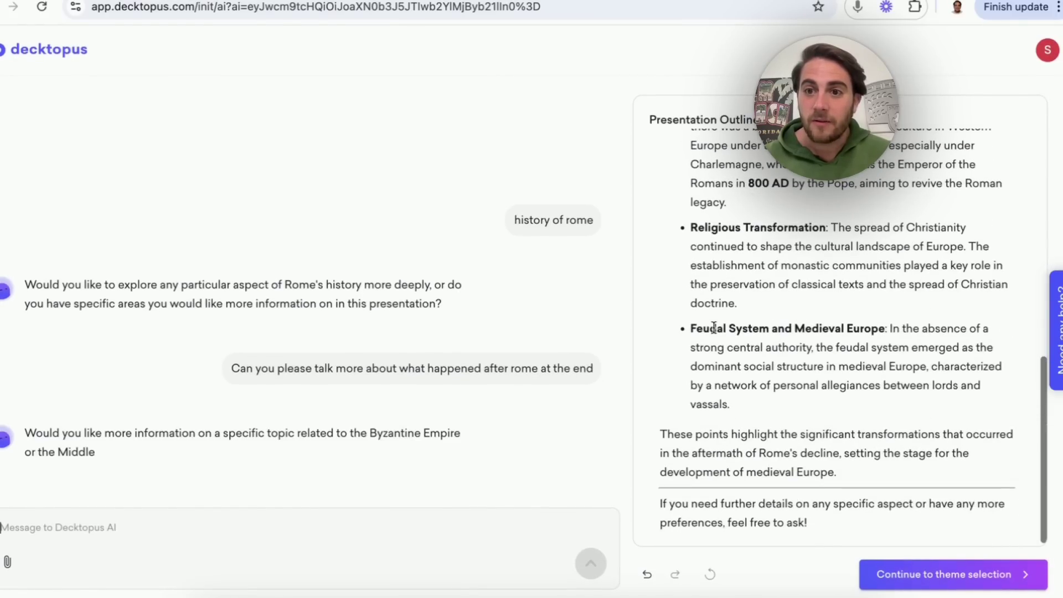
- Continue from the finished outline to theme selection and browse the theme tiles
{"action": "left_click", "coordinate": [933, 586]}
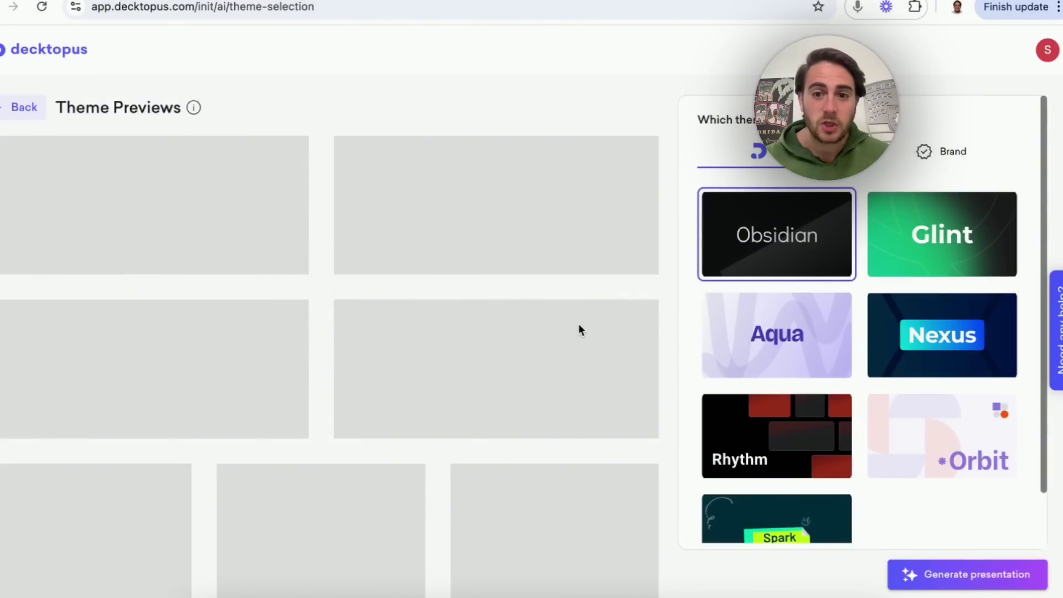
{"action": "scroll", "coordinate": [555, 343], "scroll_direction": "down", "scroll_amount": 1}
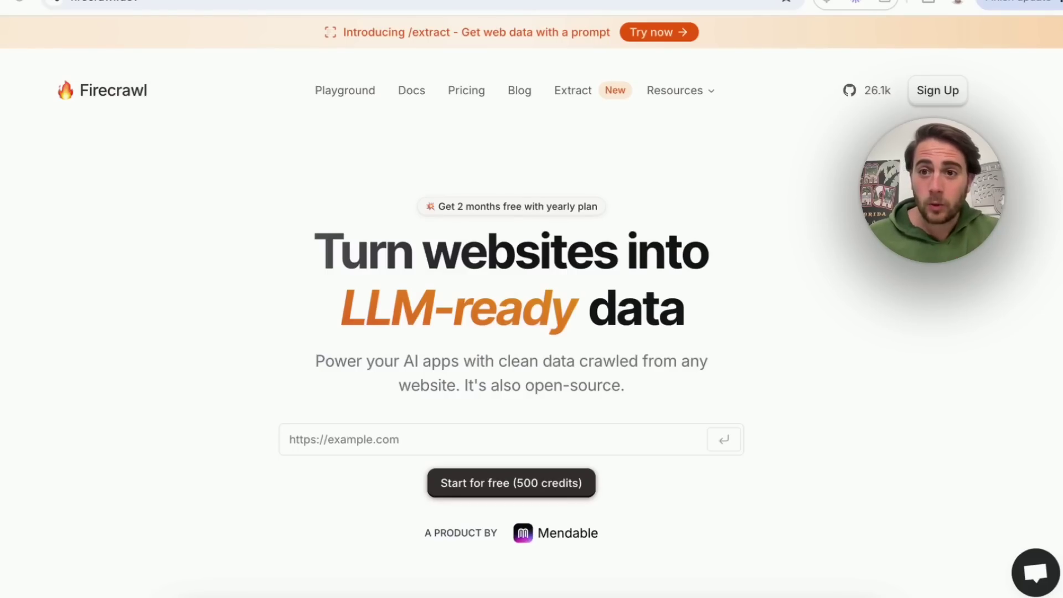
- Open bl101.com in a new tab, copy its address, and focus Firecrawl's URL field
{"action": "key", "text": "super+t"}
{"action": "type", "text": "bl101.com"}
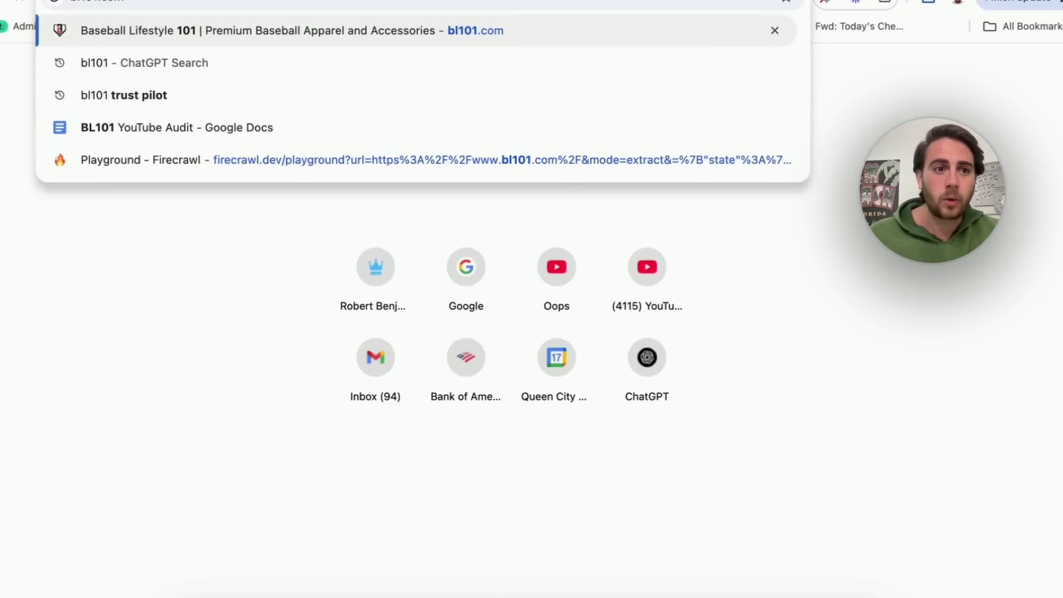
{"action": "key", "text": "Return"}
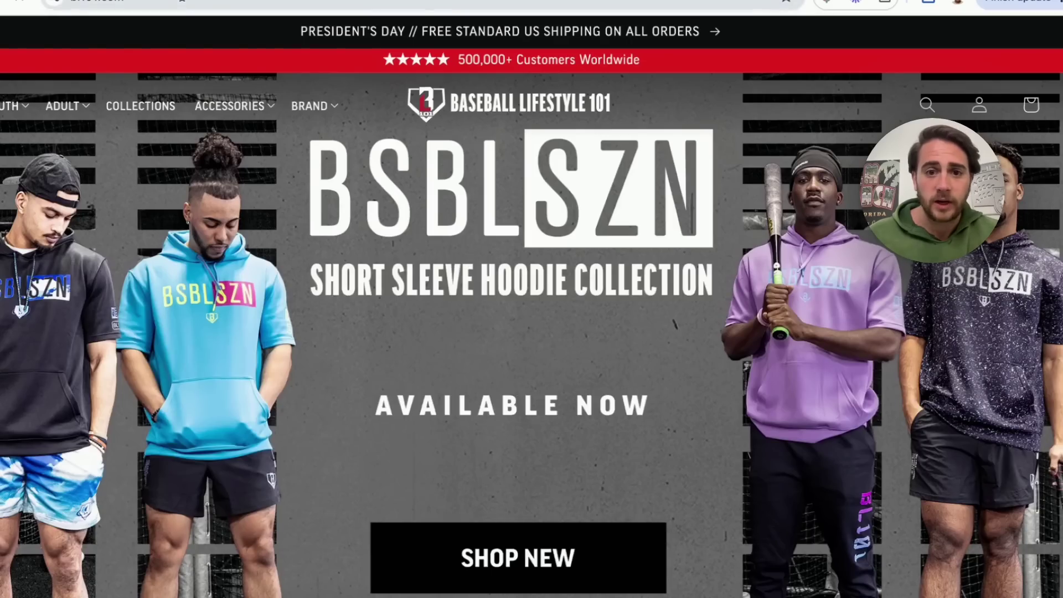
{"action": "left_click", "coordinate": [186, 2]}
{"action": "key", "text": "ctrl+c"}
{"action": "scroll", "coordinate": [336, 242], "scroll_direction": "down", "scroll_amount": 10}
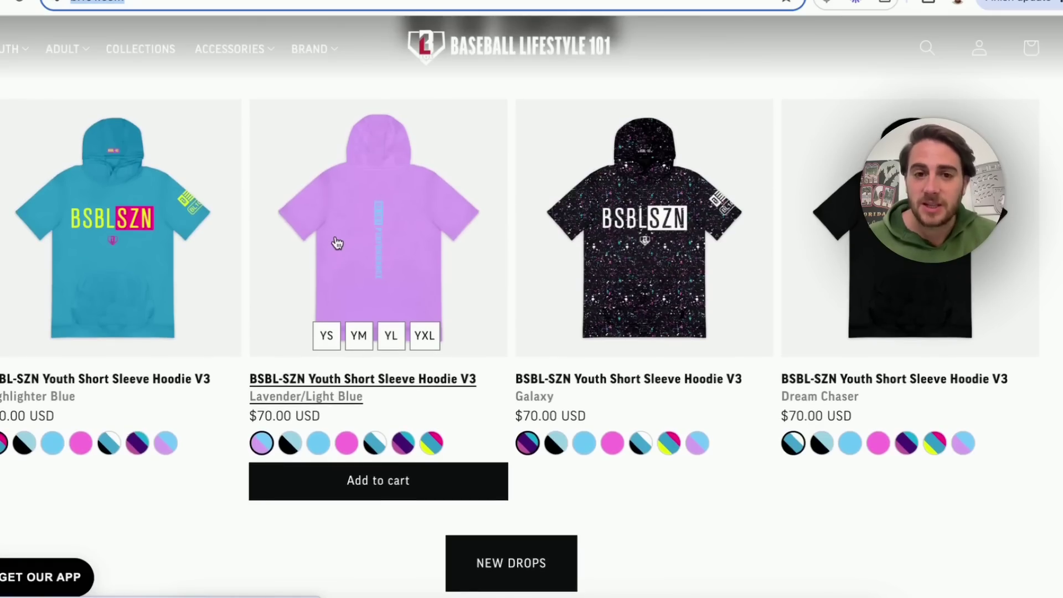
{"action": "scroll", "coordinate": [336, 242], "scroll_direction": "up", "scroll_amount": 2}
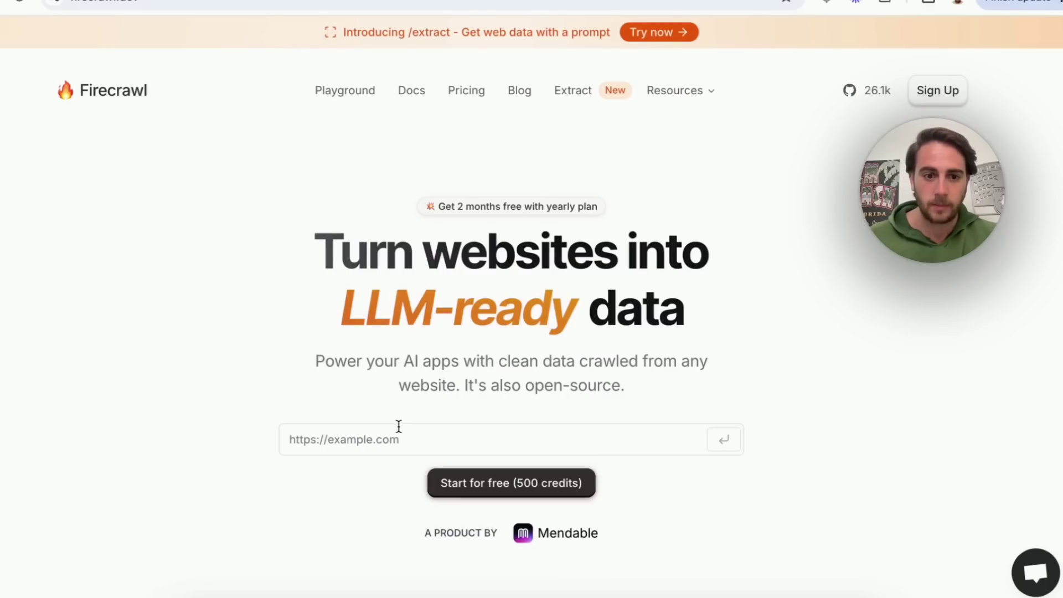
{"action": "left_click", "coordinate": [398, 426]}
{"action": "key", "text": "ctrl+v"}
{"action": "scroll", "coordinate": [391, 427], "scroll_direction": "down", "scroll_amount": 1}
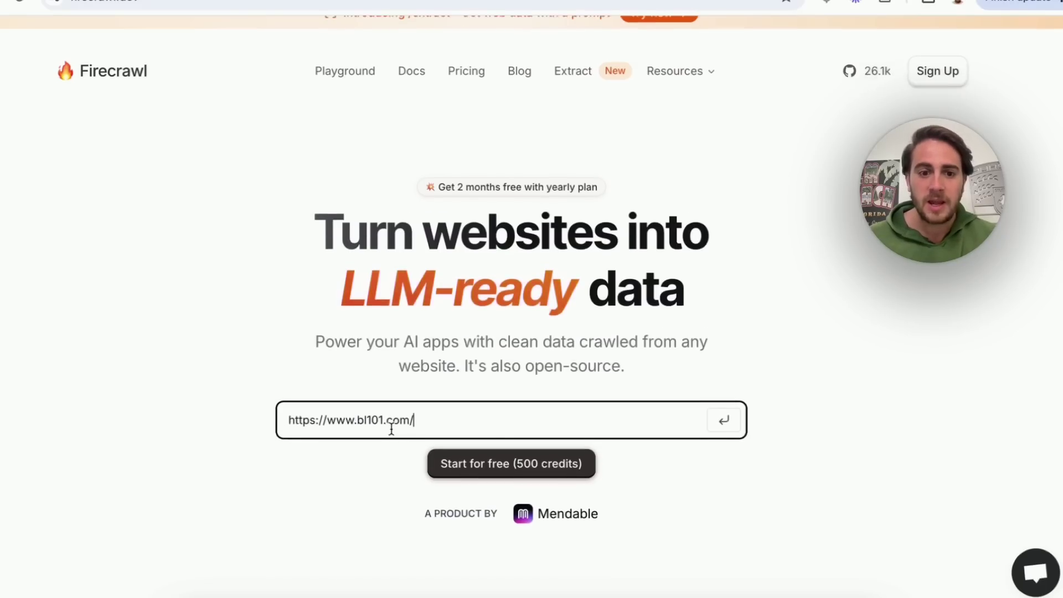
{"action": "left_click", "coordinate": [479, 450]}
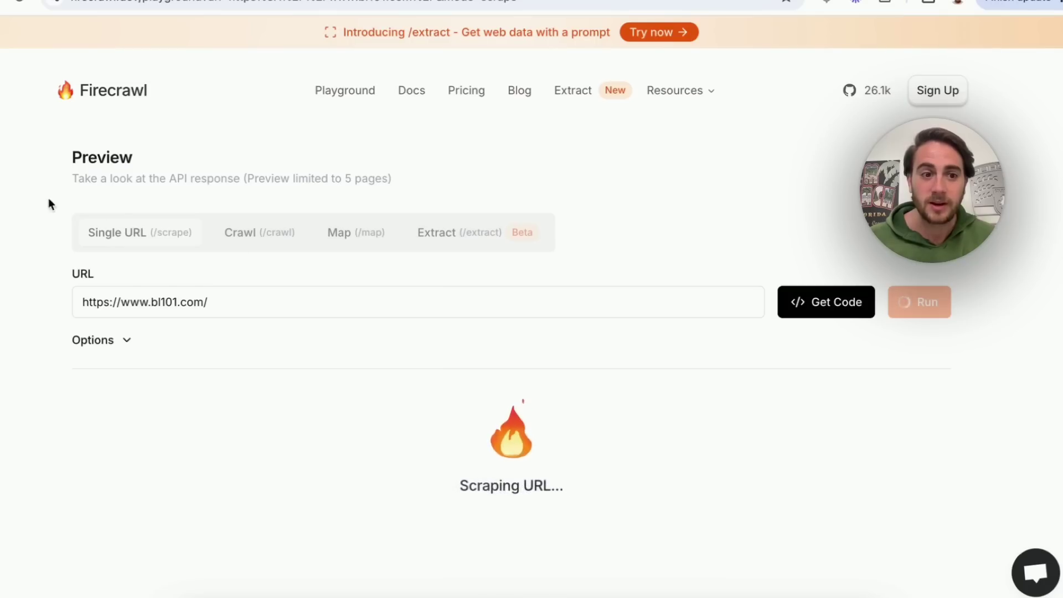
- In Extract mode, write the prompt 'I want to scrape' followed by the store URL
{"action": "left_click", "coordinate": [441, 242]}
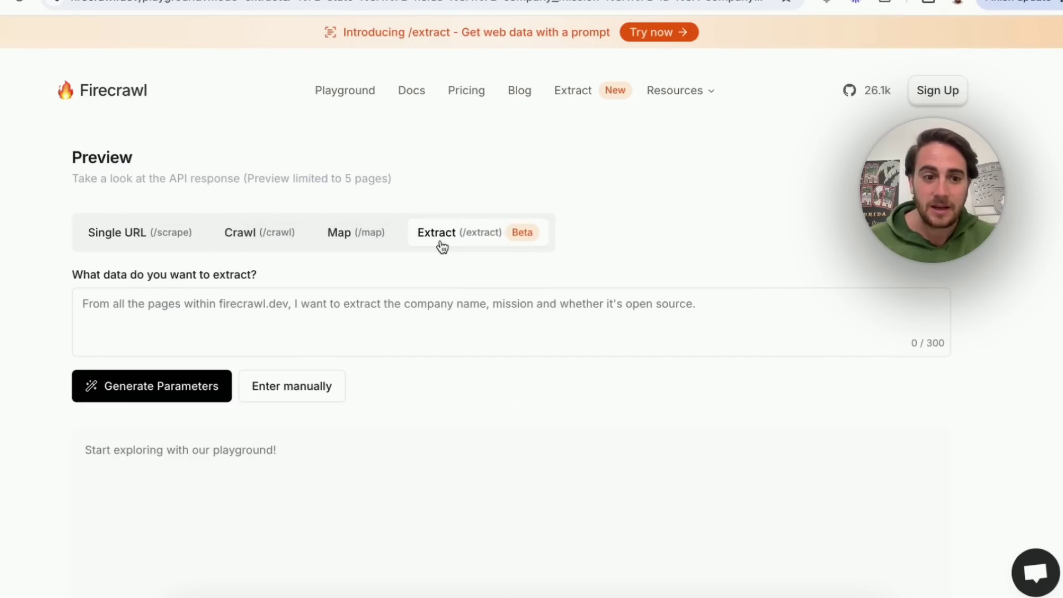
{"action": "left_click", "coordinate": [408, 315]}
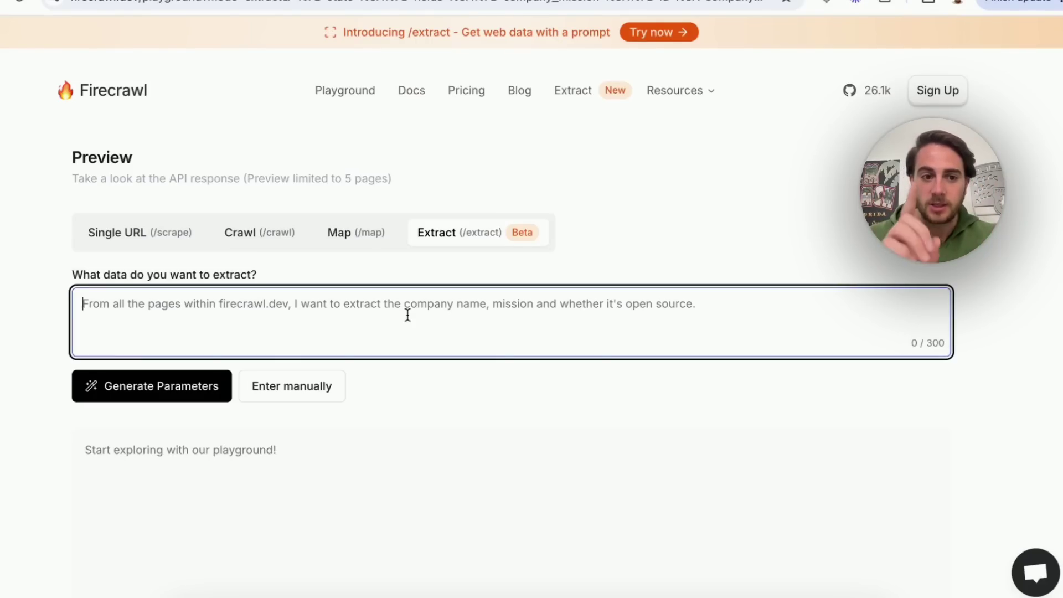
{"action": "type", "text": "I want to"}
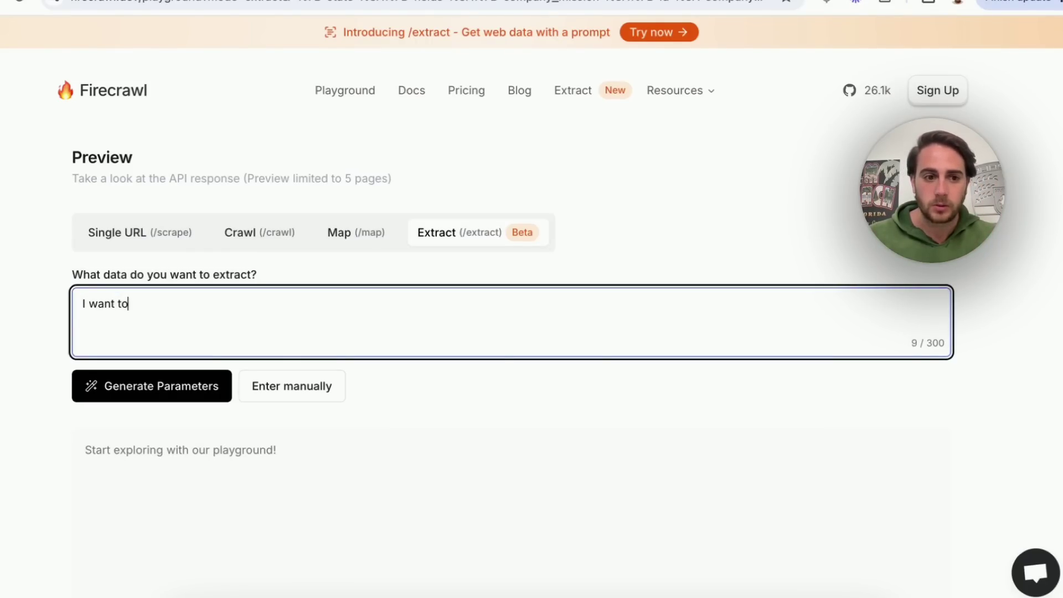
{"action": "type", "text": " scrape"}
{"action": "key", "text": "ctrl+v"}
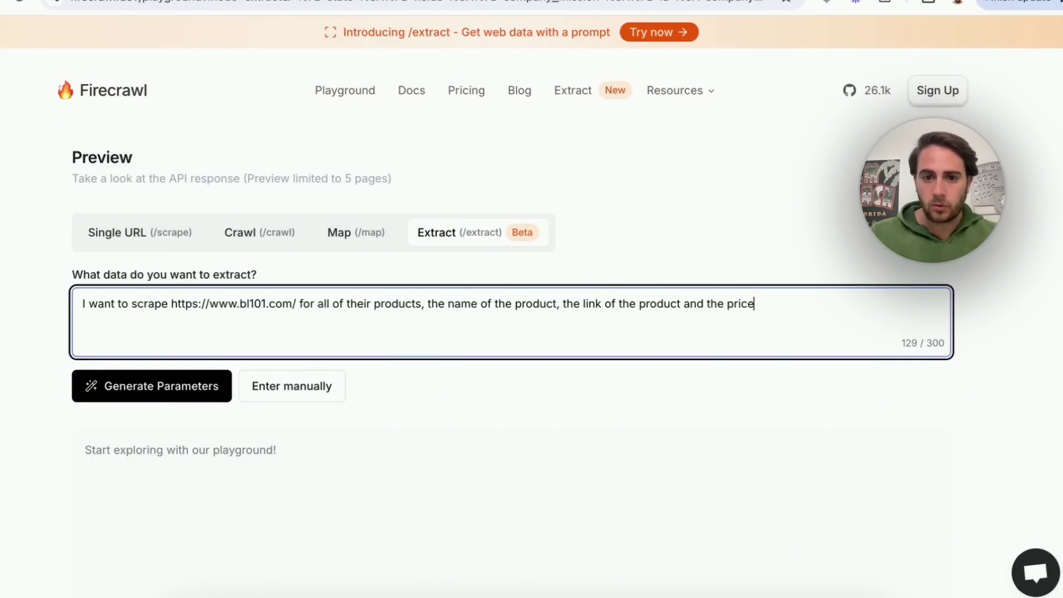
- Generate the products extraction schema from the prompt and review it
{"action": "left_click", "coordinate": [157, 391]}
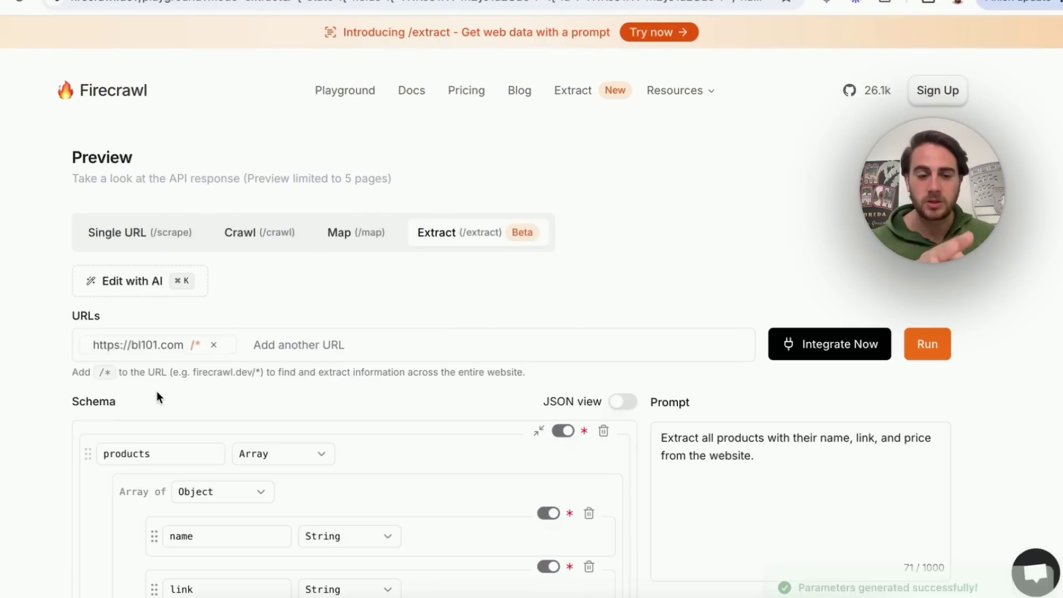
{"action": "scroll", "coordinate": [32, 409], "scroll_direction": "down", "scroll_amount": 3}
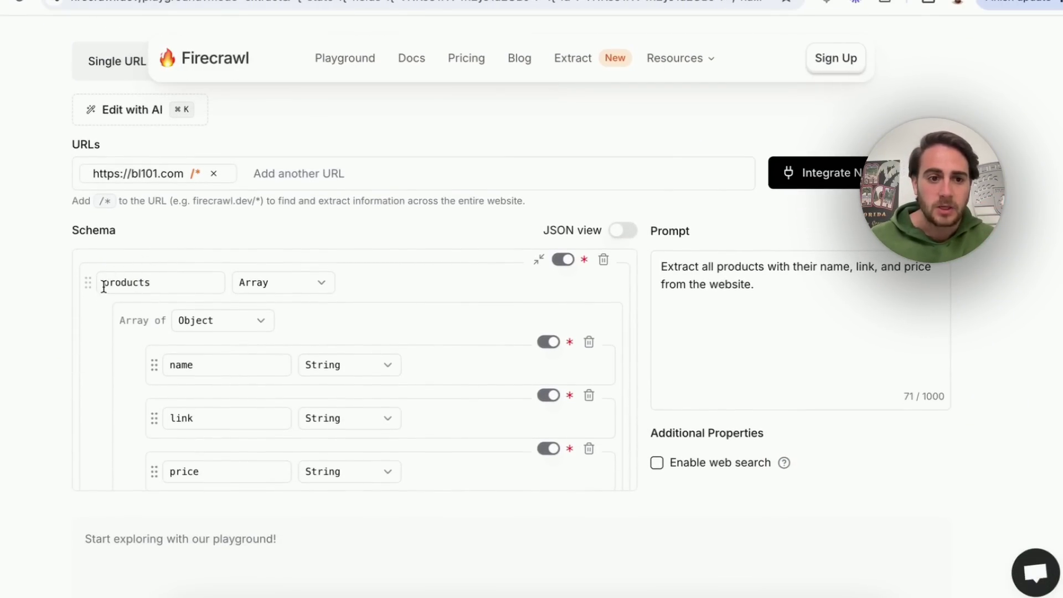
{"action": "scroll", "coordinate": [91, 400], "scroll_direction": "down", "scroll_amount": 2}
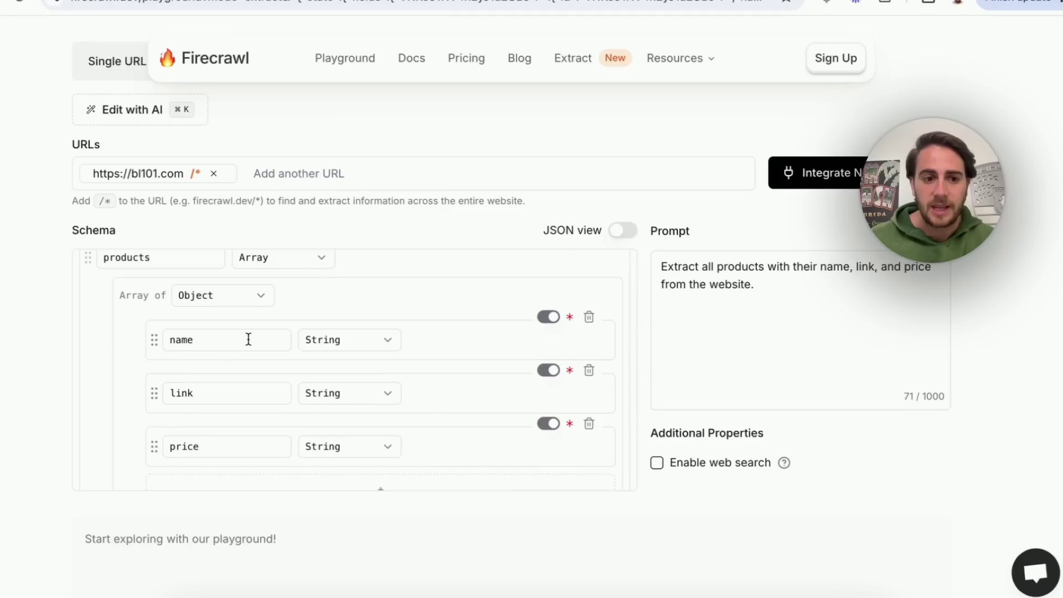
{"action": "scroll", "coordinate": [110, 401], "scroll_direction": "down", "scroll_amount": 1}
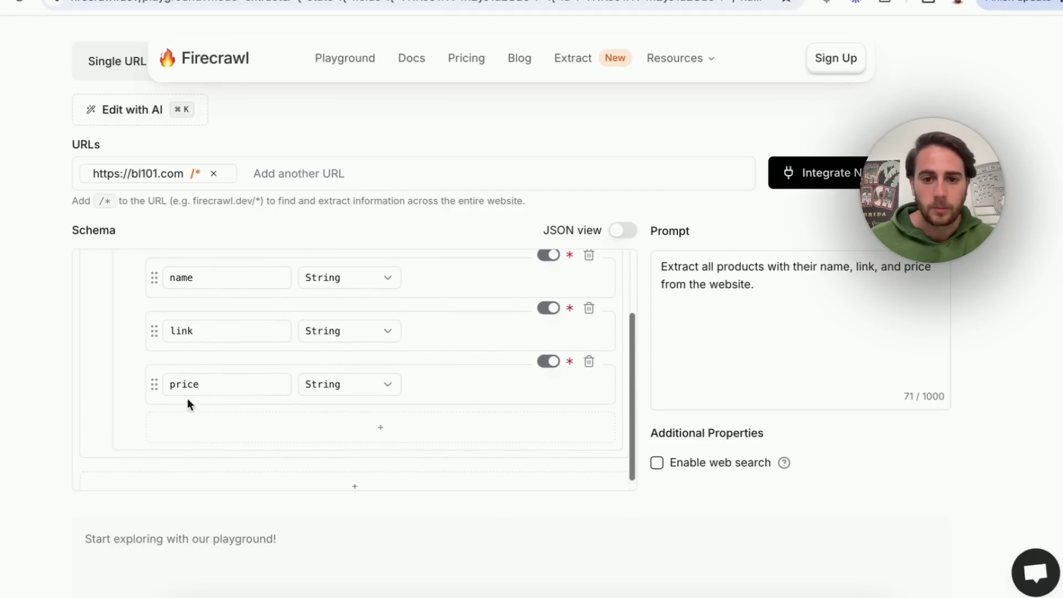
{"action": "scroll", "coordinate": [69, 419], "scroll_direction": "down", "scroll_amount": 1}
{"action": "scroll", "coordinate": [70, 419], "scroll_direction": "up", "scroll_amount": 2}
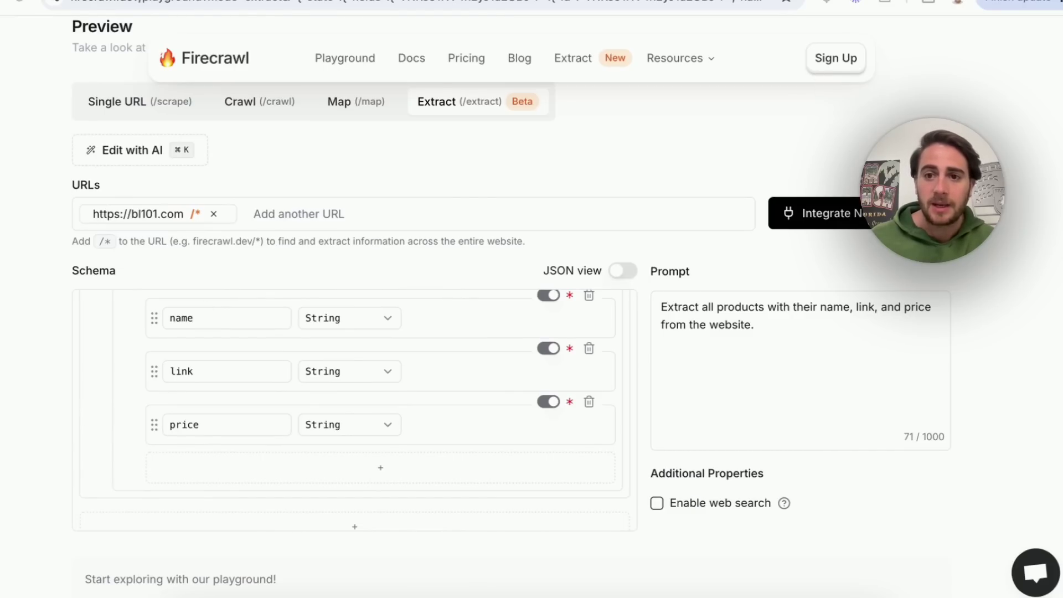
{"action": "scroll", "coordinate": [531, 332], "scroll_direction": "down", "scroll_amount": 2}
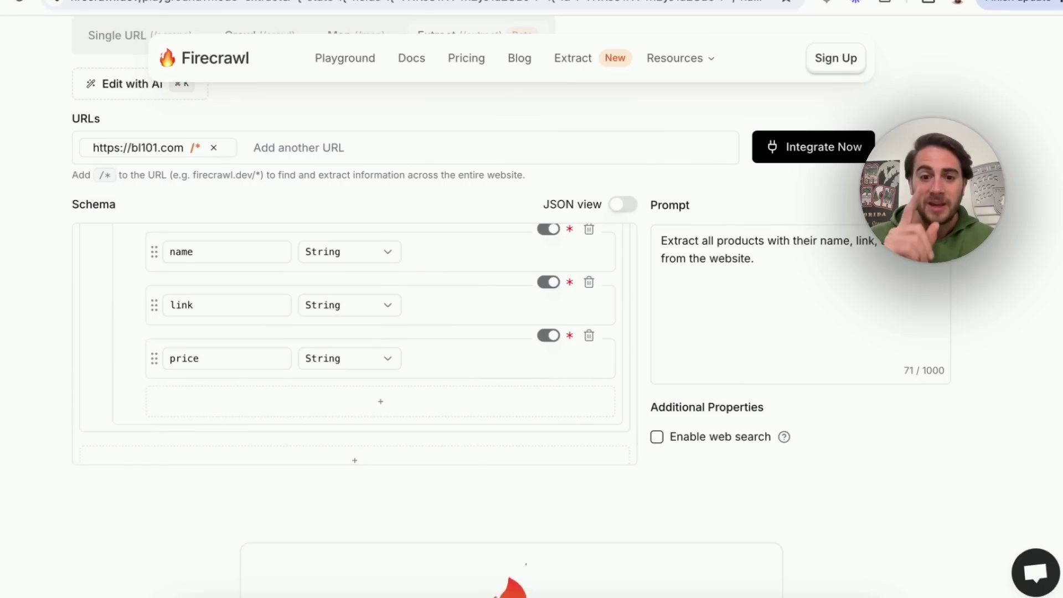
{"action": "scroll", "coordinate": [525, 354], "scroll_direction": "down", "scroll_amount": 2}
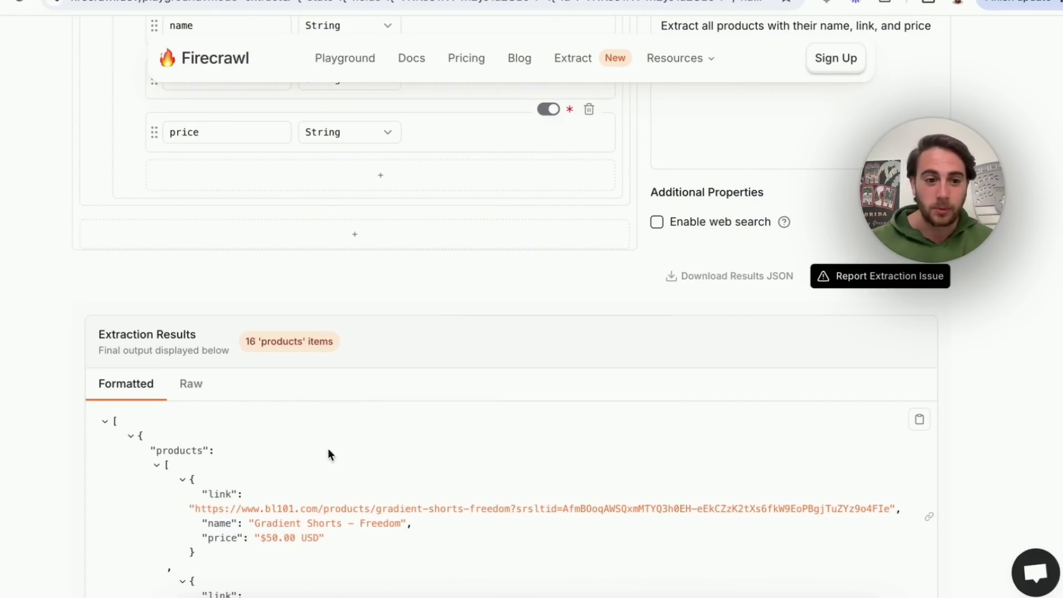
- Review the 16 extracted products with name, link and price, copy them, and switch to ChatGPT
{"action": "scroll", "coordinate": [36, 432], "scroll_direction": "down", "scroll_amount": 10}
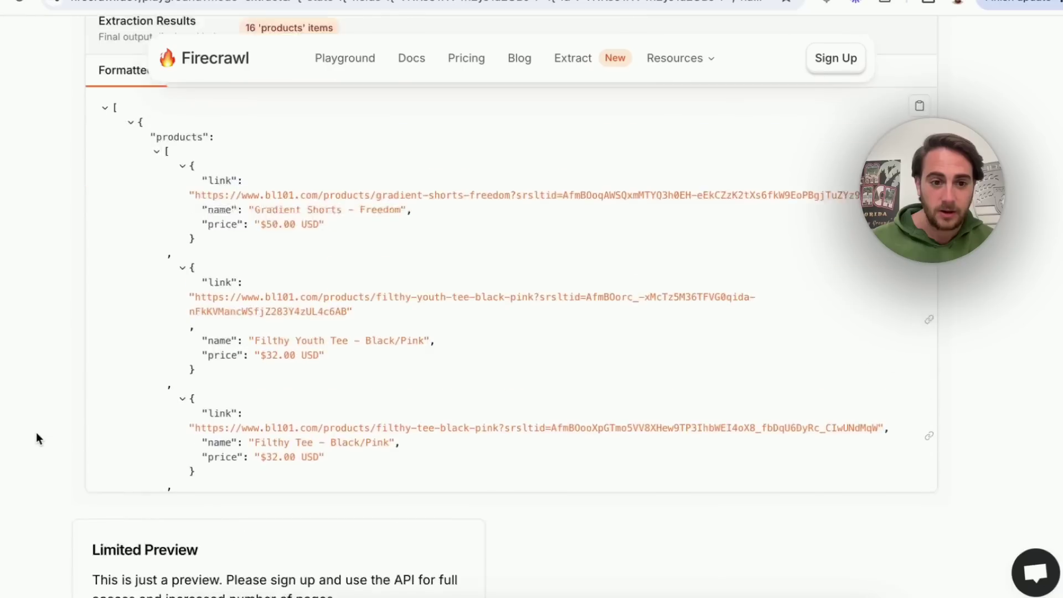
{"action": "scroll", "coordinate": [234, 326], "scroll_direction": "up", "scroll_amount": 5}
{"action": "scroll", "coordinate": [346, 350], "scroll_direction": "down", "scroll_amount": 6}
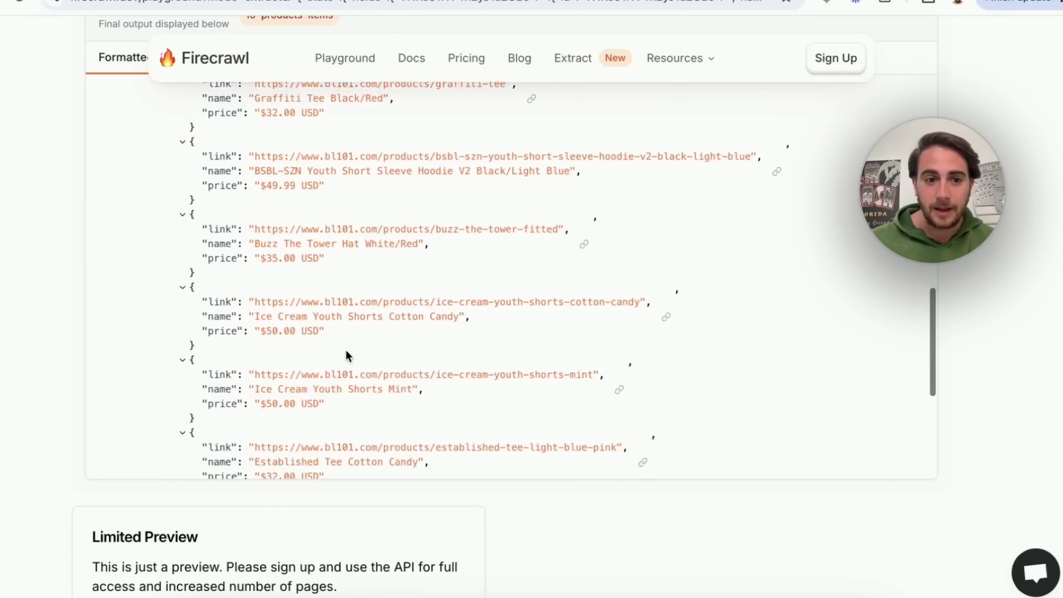
{"action": "scroll", "coordinate": [346, 349], "scroll_direction": "up", "scroll_amount": 8}
{"action": "scroll", "coordinate": [49, 394], "scroll_direction": "up", "scroll_amount": 3}
{"action": "scroll", "coordinate": [48, 394], "scroll_direction": "up", "scroll_amount": 1}
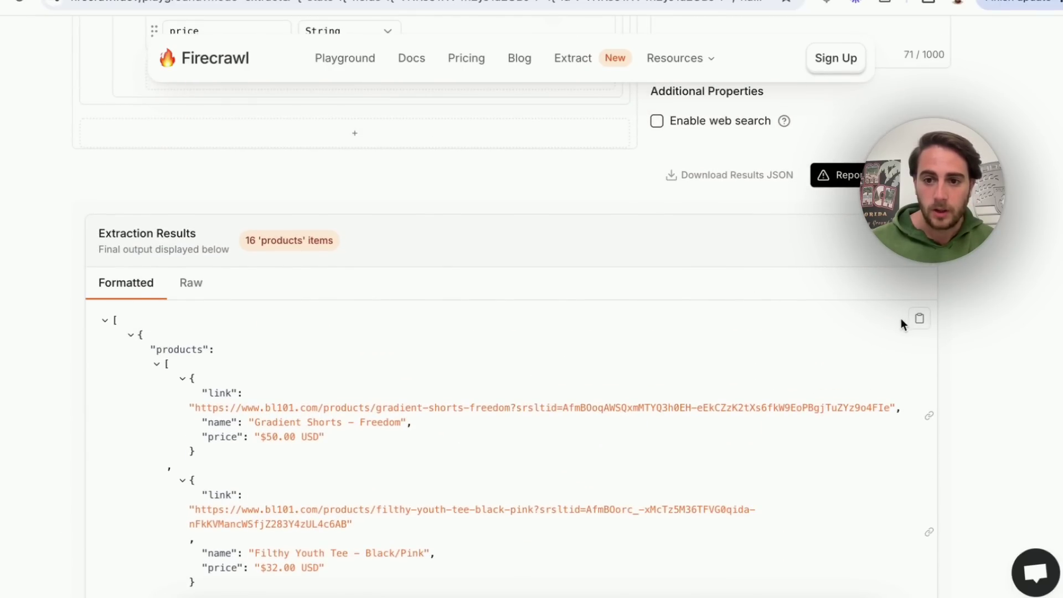
{"action": "left_click", "coordinate": [919, 320]}
{"action": "key", "text": "ctrl+Tab"}
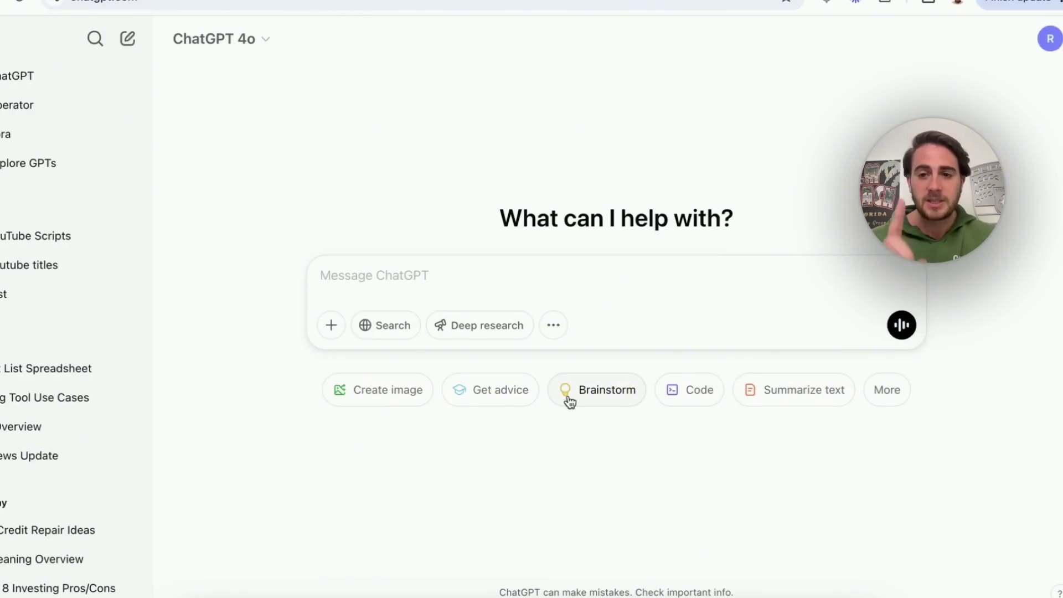
- Send ChatGPT 'please turn this into a spreadsheet:' with the product JSON and review the table
{"action": "type", "text": "please turn this into a spreadshe"}
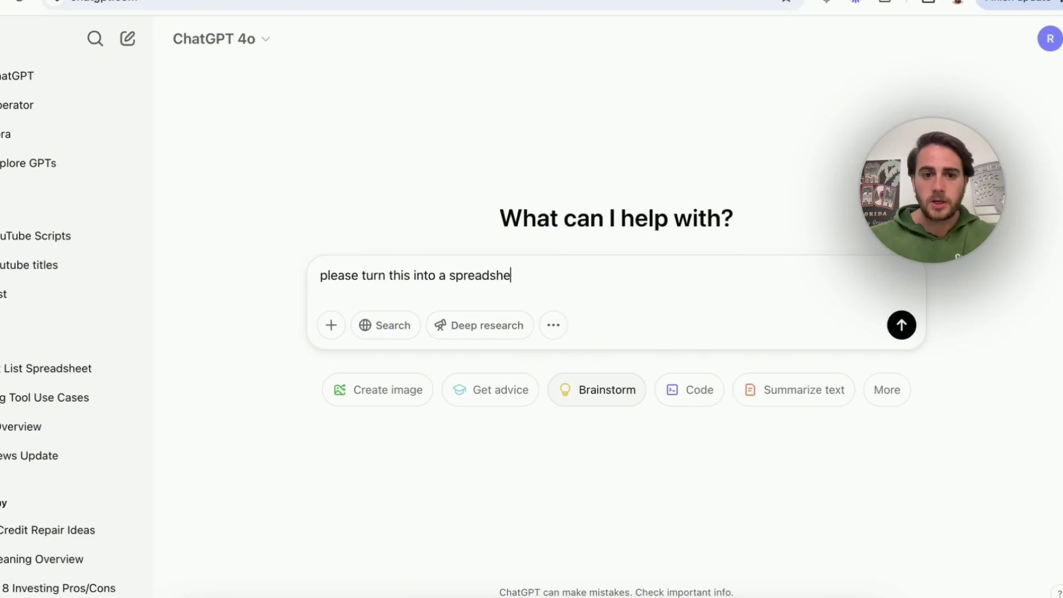
{"action": "type", "text": "et:"}
{"action": "key", "text": "ctrl+v"}
{"action": "key", "text": "Return"}
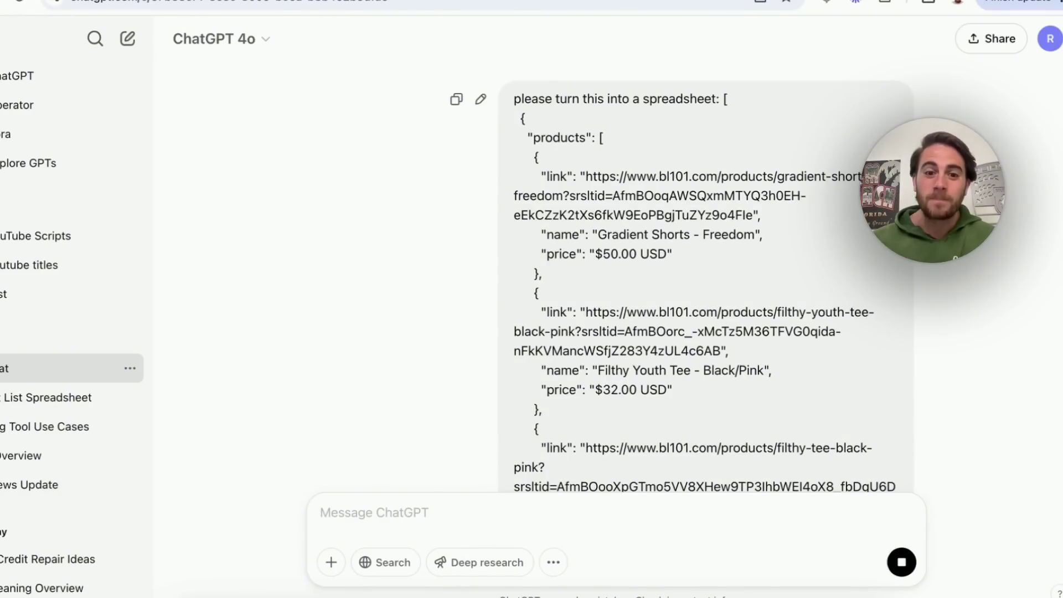
{"action": "scroll", "coordinate": [337, 361], "scroll_direction": "down", "scroll_amount": 10}
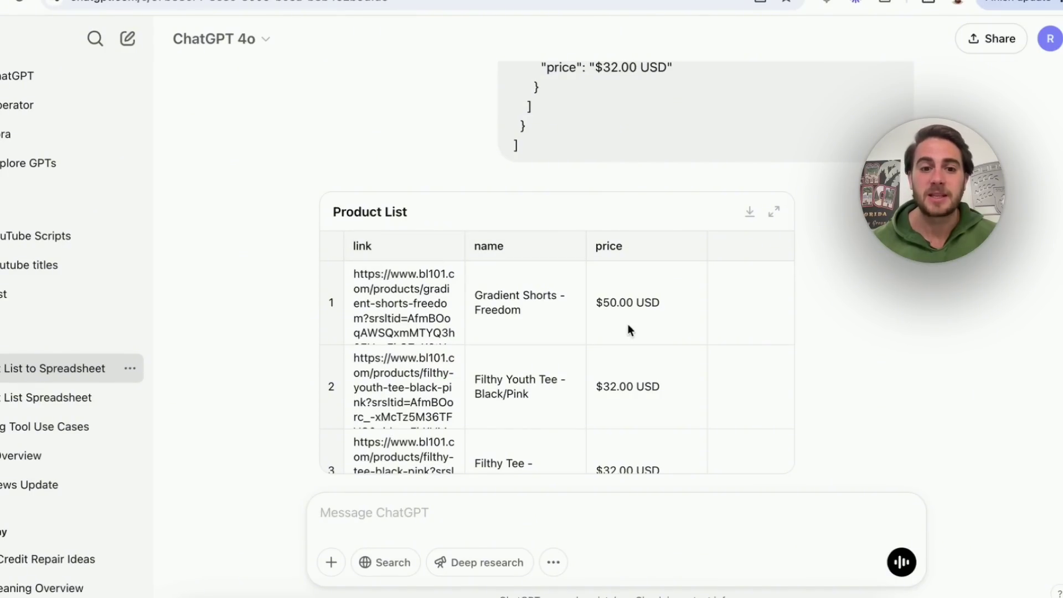
{"action": "scroll", "coordinate": [628, 326], "scroll_direction": "down", "scroll_amount": 10}
{"action": "scroll", "coordinate": [627, 330], "scroll_direction": "down", "scroll_amount": 5}
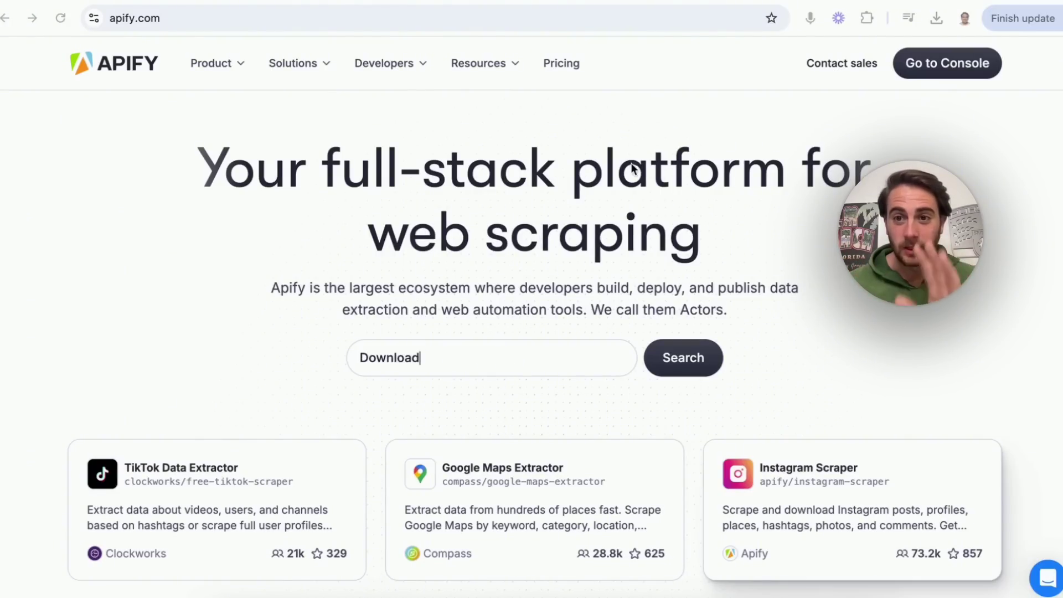
- Go to the Apify Console from apify.com
{"action": "left_click", "coordinate": [944, 71]}
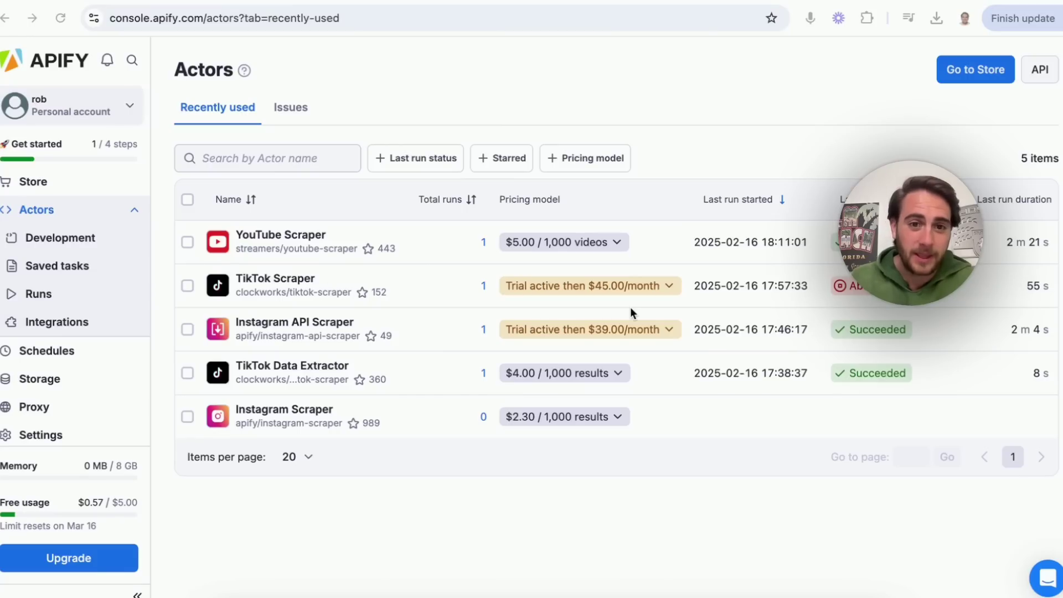
- Browse the Store's Real estate actors, then open Instagram API Scraper from recent Actors
{"action": "left_click", "coordinate": [970, 77]}
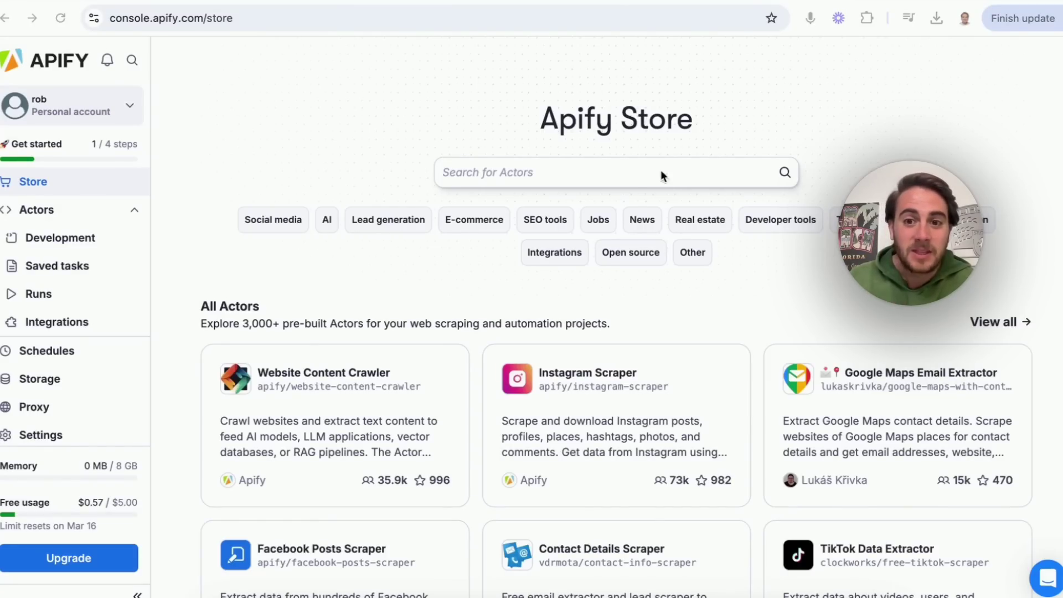
{"action": "left_click", "coordinate": [686, 224]}
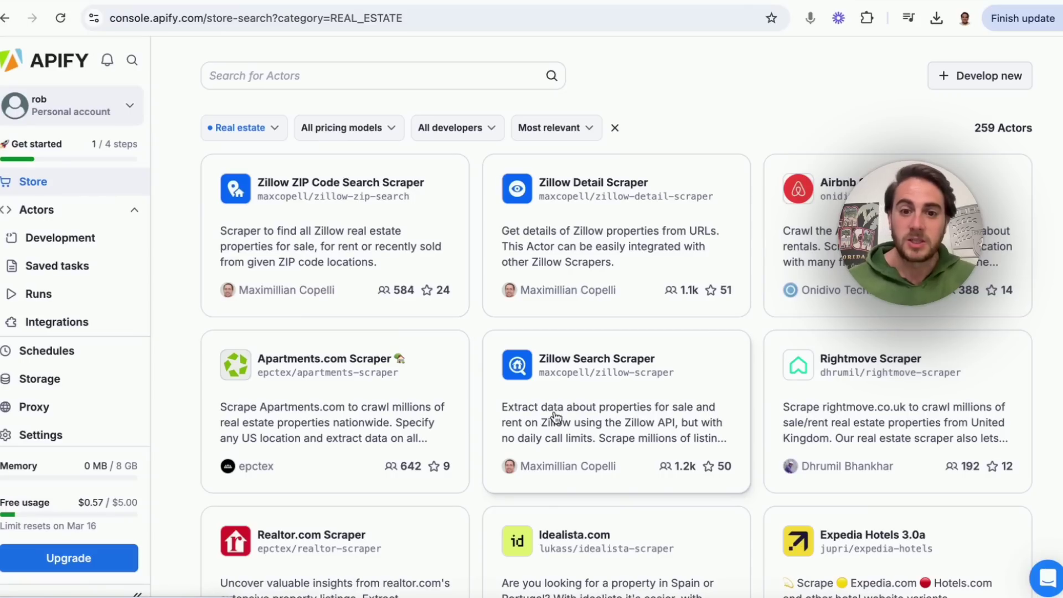
{"action": "scroll", "coordinate": [553, 416], "scroll_direction": "down", "scroll_amount": 2}
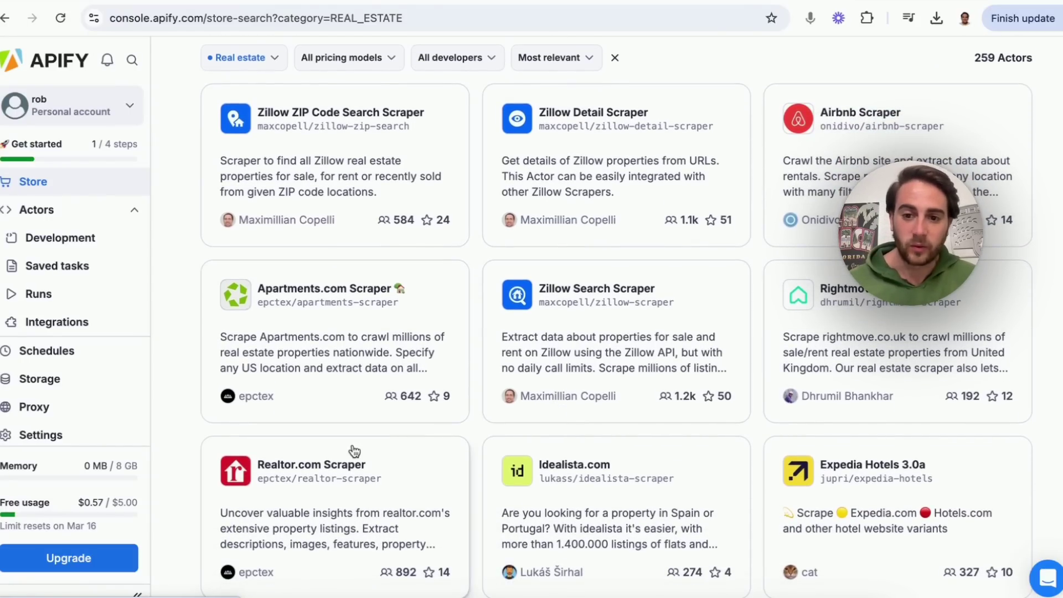
{"action": "scroll", "coordinate": [880, 476], "scroll_direction": "up", "scroll_amount": 2}
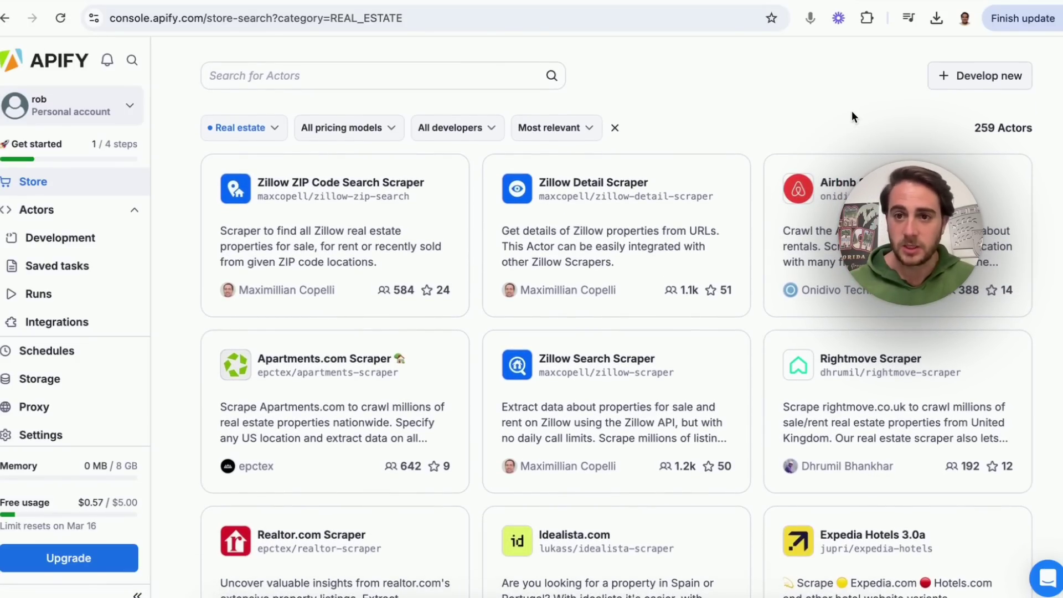
{"action": "key", "text": "super+bracketleft"}
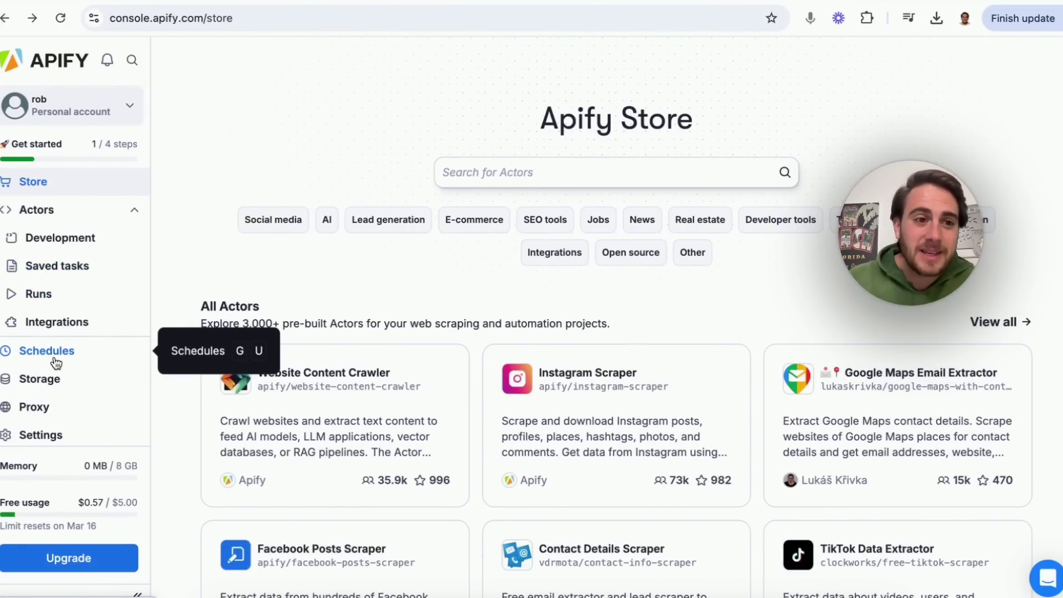
{"action": "left_click", "coordinate": [38, 216]}
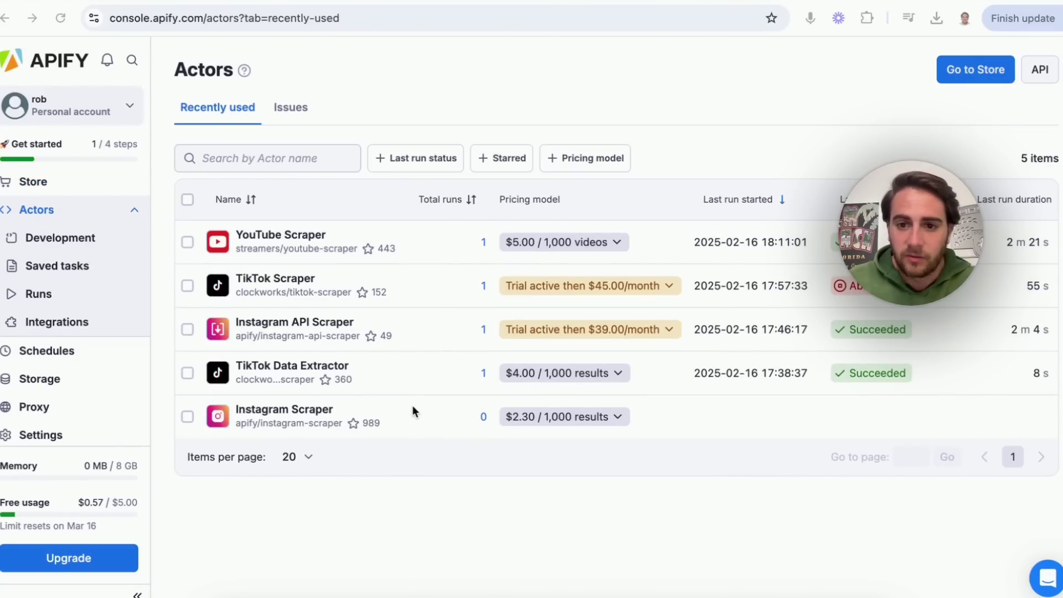
{"action": "left_click", "coordinate": [269, 325]}
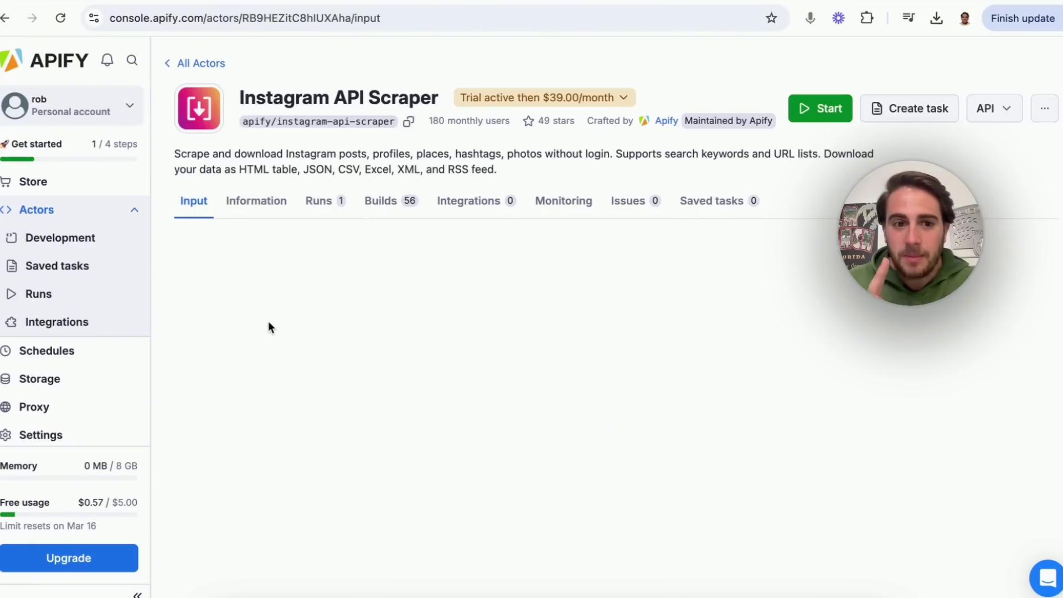
- Check Instagram API Scraper's Input fields like Newer than 7 and Max results per URL, then its Runs
{"action": "left_click", "coordinate": [319, 244]}
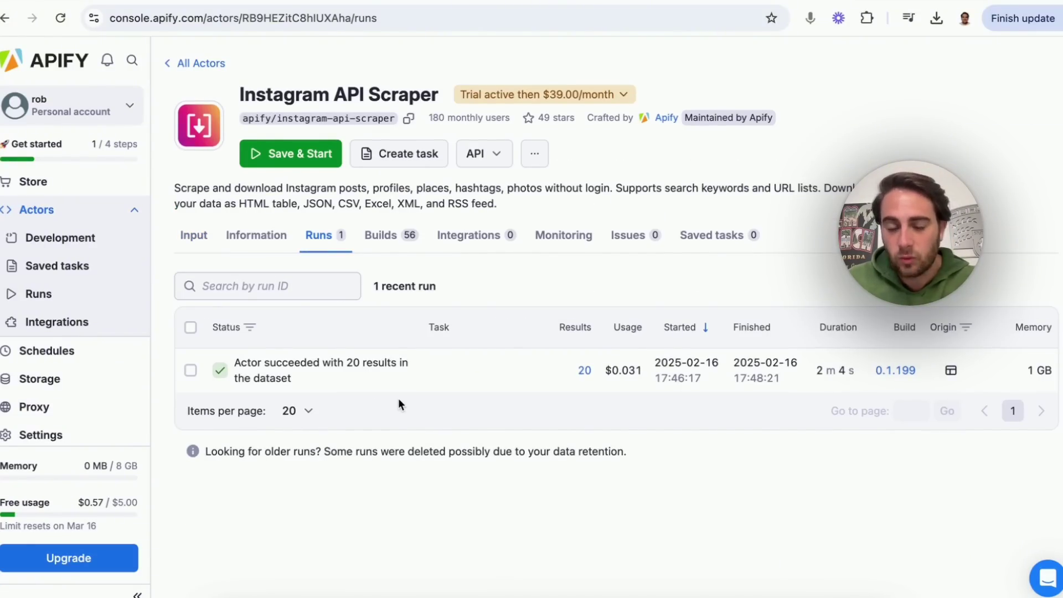
{"action": "left_click", "coordinate": [195, 237]}
{"action": "scroll", "coordinate": [306, 365], "scroll_direction": "down", "scroll_amount": 3}
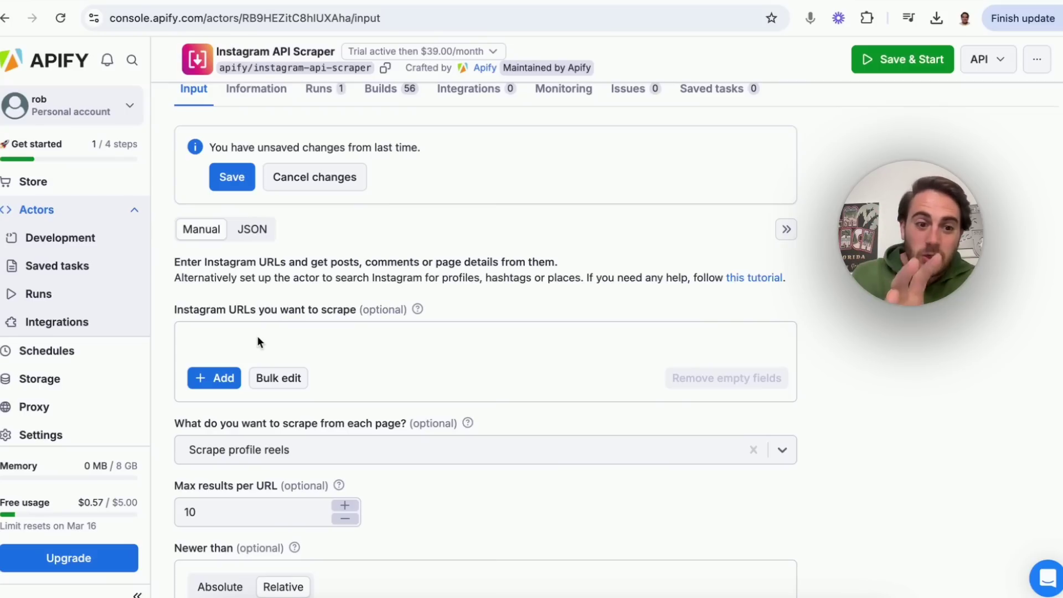
{"action": "scroll", "coordinate": [257, 336], "scroll_direction": "down", "scroll_amount": 4}
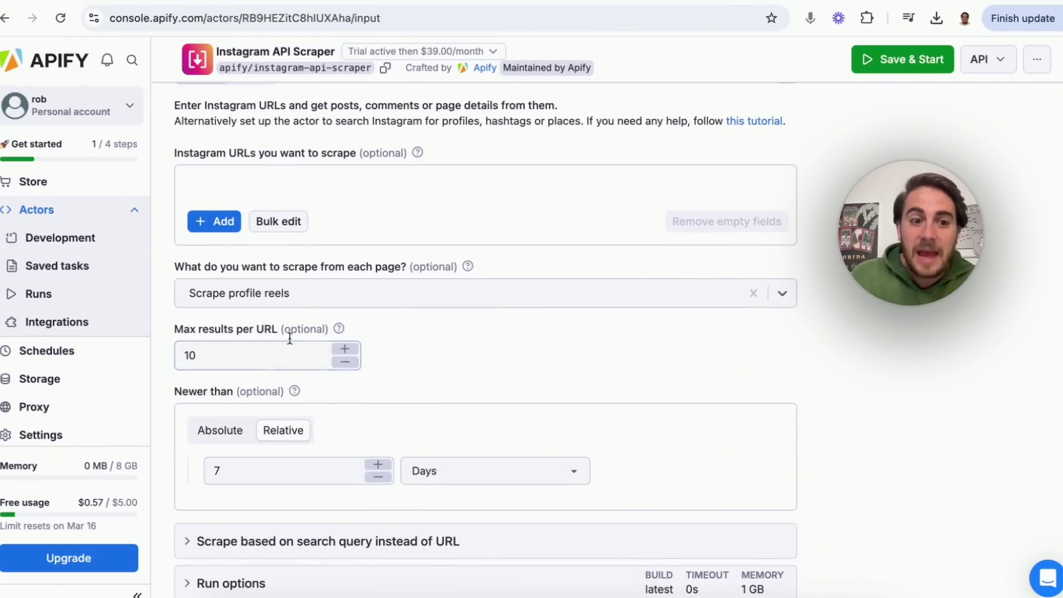
{"action": "scroll", "coordinate": [264, 345], "scroll_direction": "down", "scroll_amount": 1}
{"action": "left_click", "coordinate": [294, 386]}
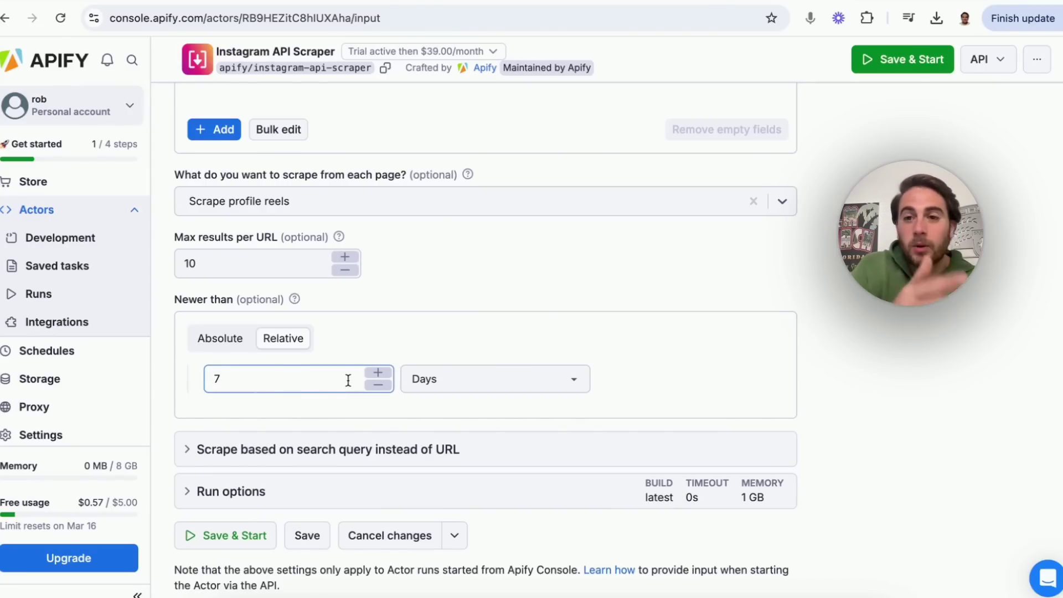
{"action": "scroll", "coordinate": [343, 381], "scroll_direction": "up", "scroll_amount": 4}
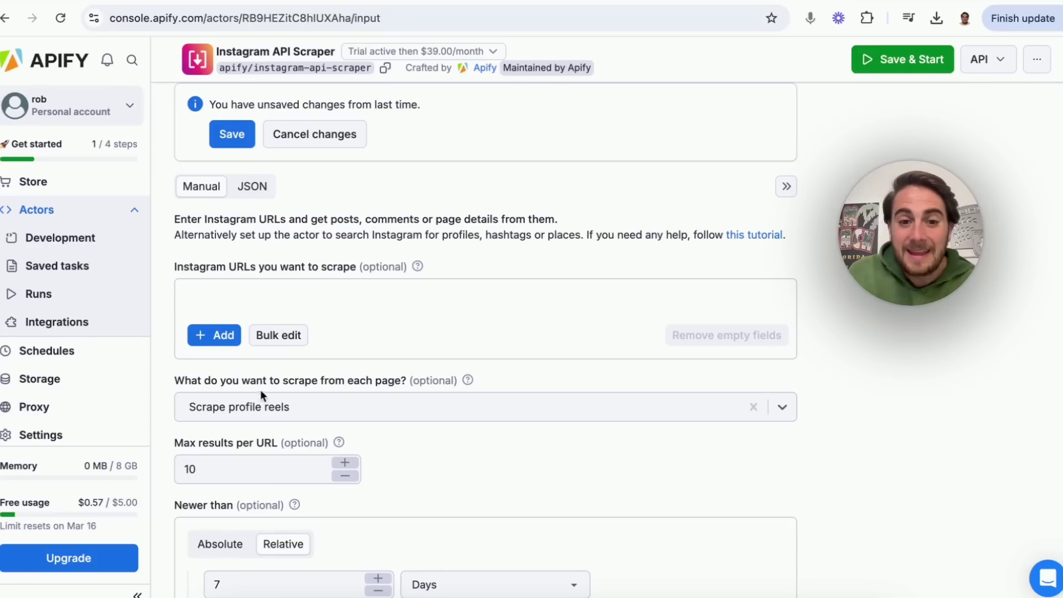
{"action": "key", "text": "shift+Tab"}
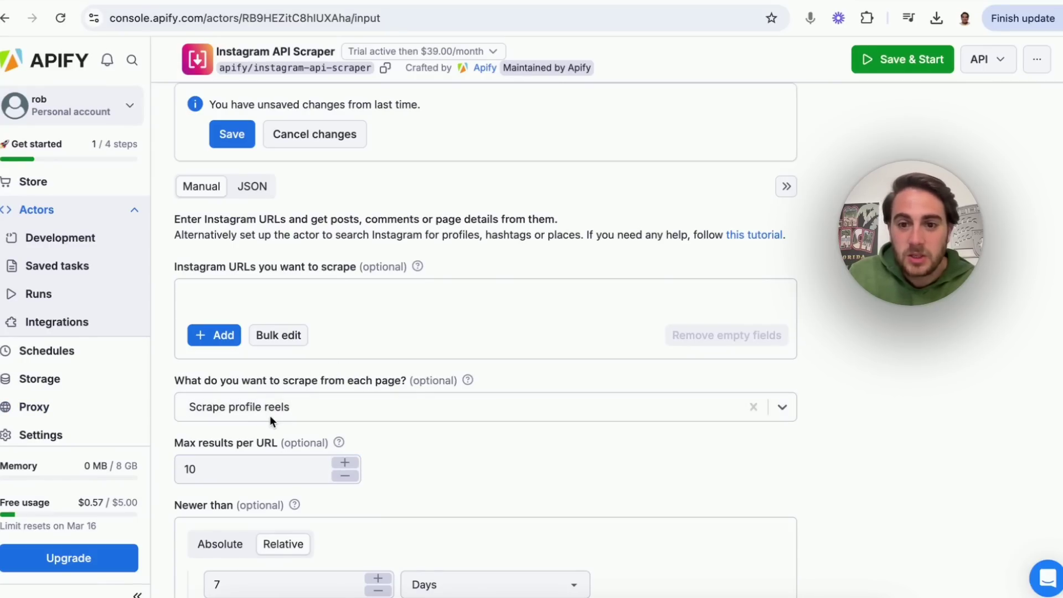
{"action": "scroll", "coordinate": [270, 421], "scroll_direction": "up", "scroll_amount": 4}
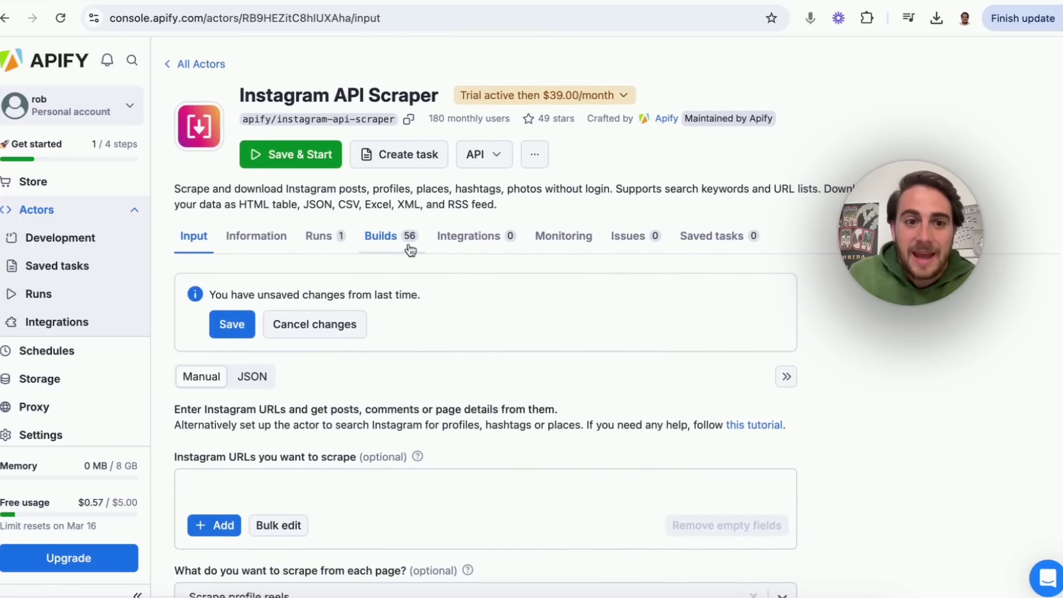
{"action": "left_click", "coordinate": [317, 237]}
- Review all columns of the 20 scraped Instagram reels, then show the list of recent runs
{"action": "left_click", "coordinate": [283, 379]}
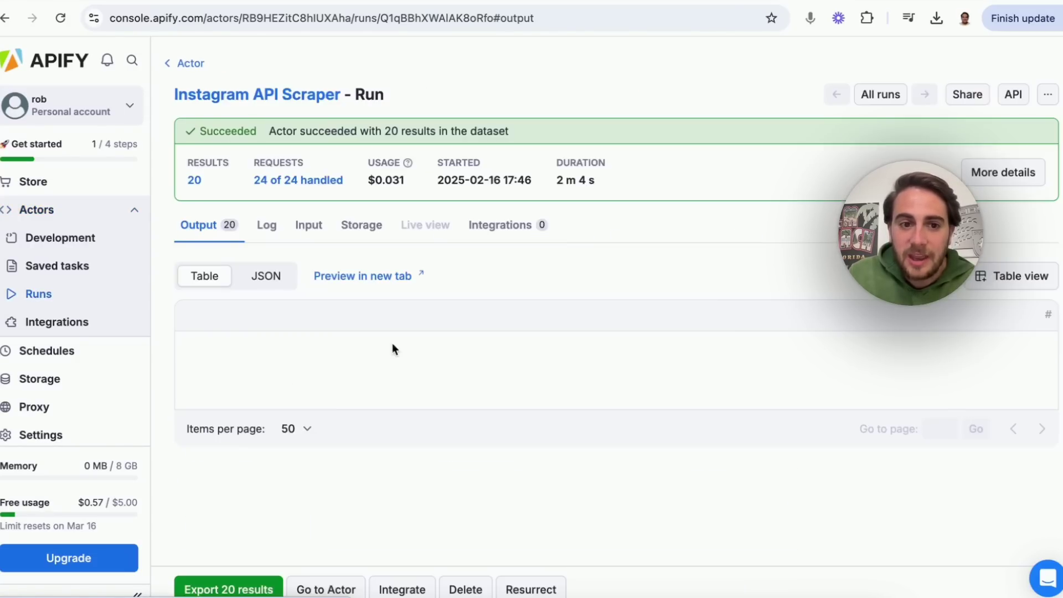
{"action": "scroll", "coordinate": [507, 338], "scroll_direction": "down", "scroll_amount": 6}
{"action": "scroll", "coordinate": [507, 337], "scroll_direction": "up", "scroll_amount": 4}
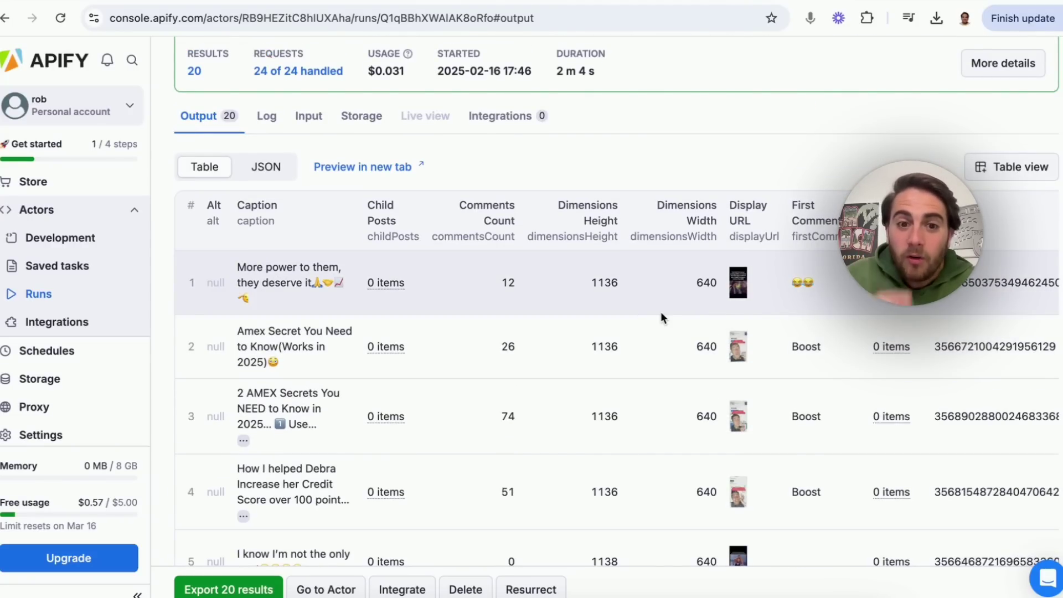
{"action": "scroll", "coordinate": [659, 315], "scroll_direction": "right", "scroll_amount": 7}
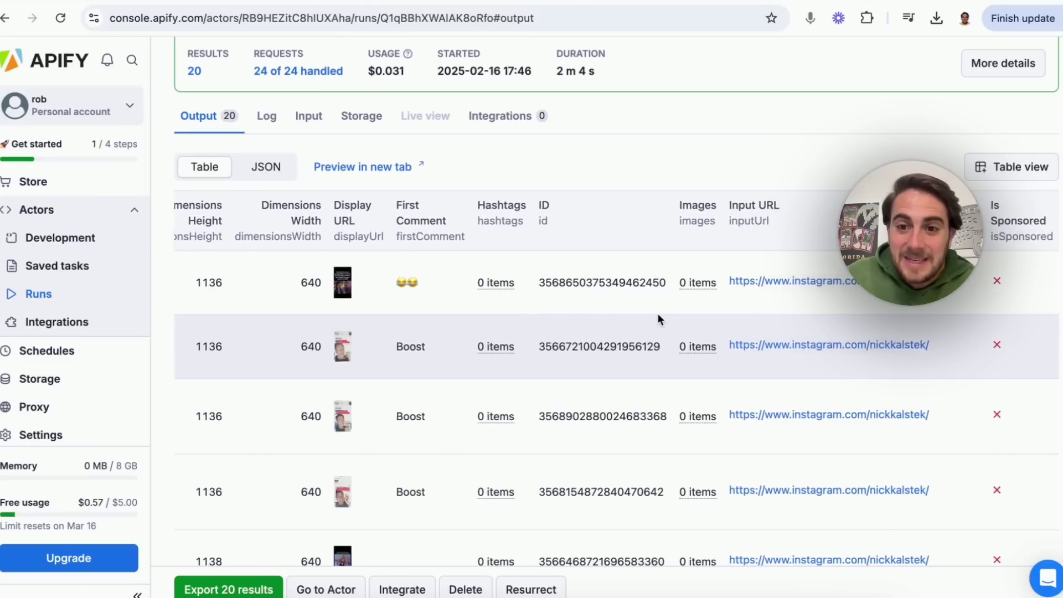
{"action": "scroll", "coordinate": [657, 316], "scroll_direction": "right", "scroll_amount": 10}
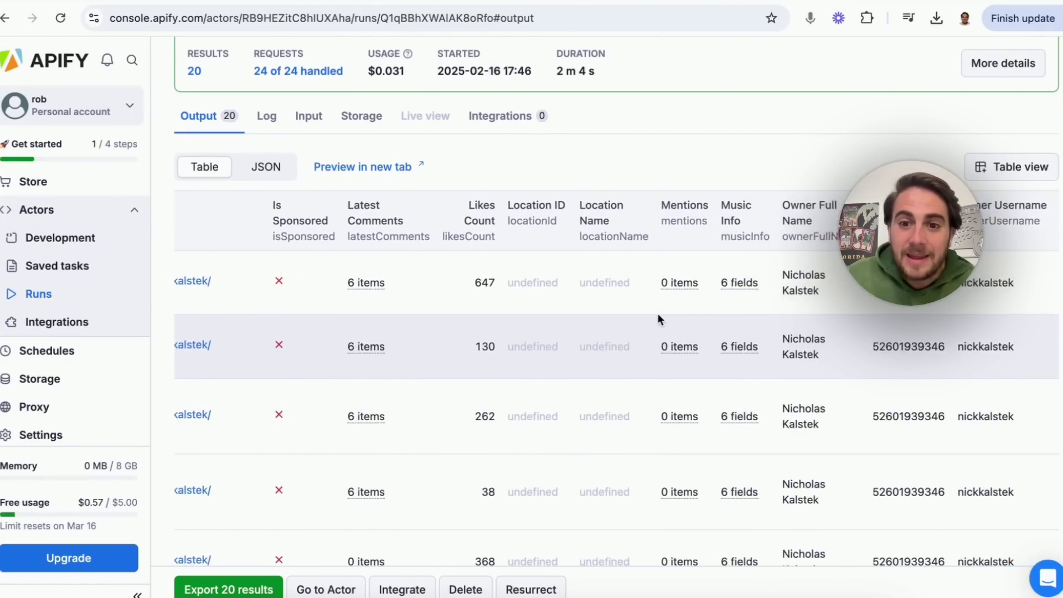
{"action": "scroll", "coordinate": [657, 314], "scroll_direction": "right", "scroll_amount": 12}
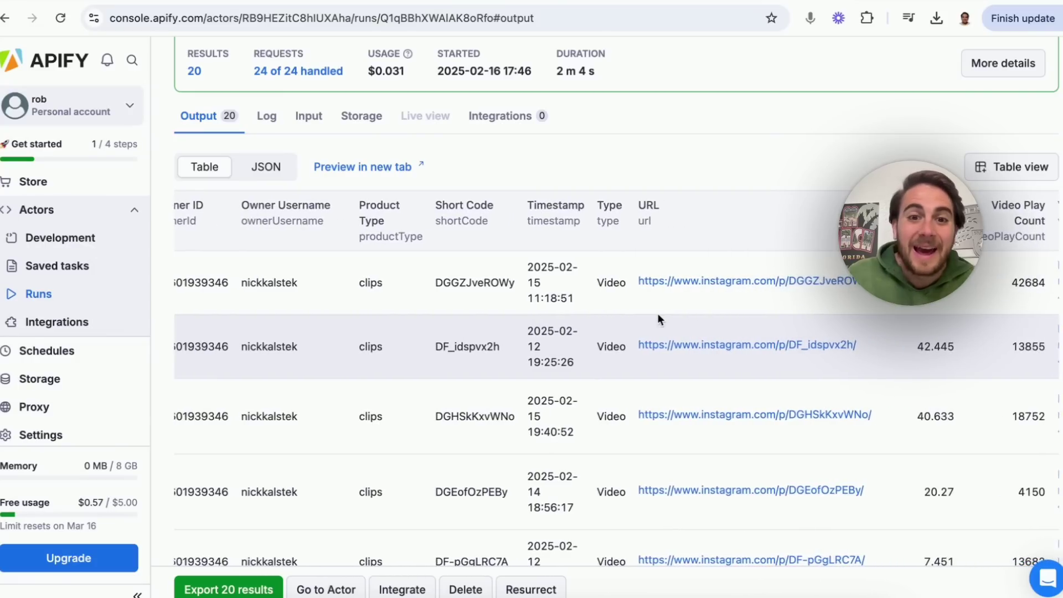
{"action": "scroll", "coordinate": [533, 257], "scroll_direction": "right", "scroll_amount": 4}
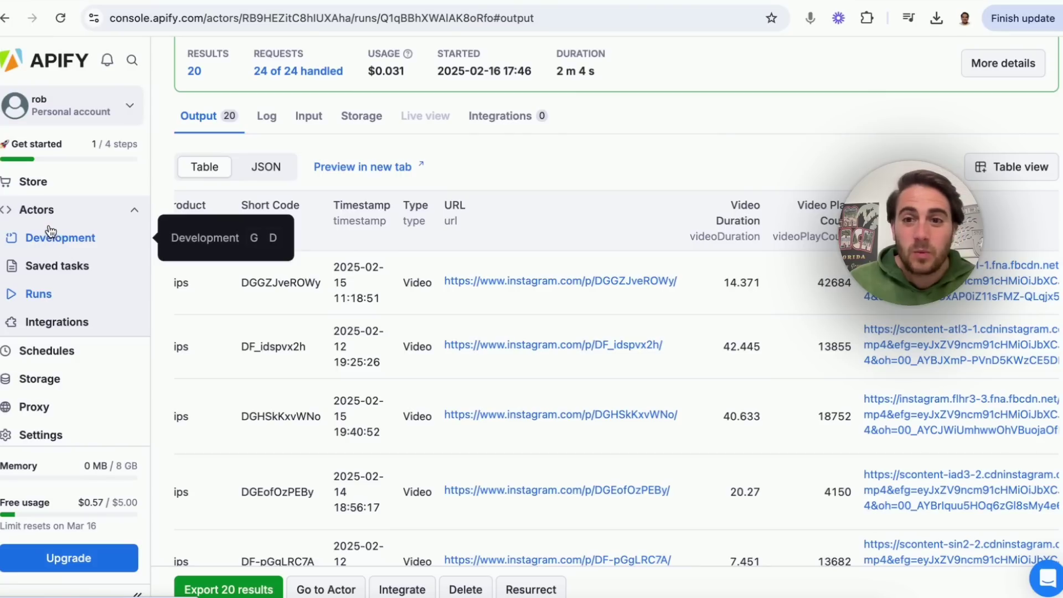
{"action": "left_click", "coordinate": [39, 295]}
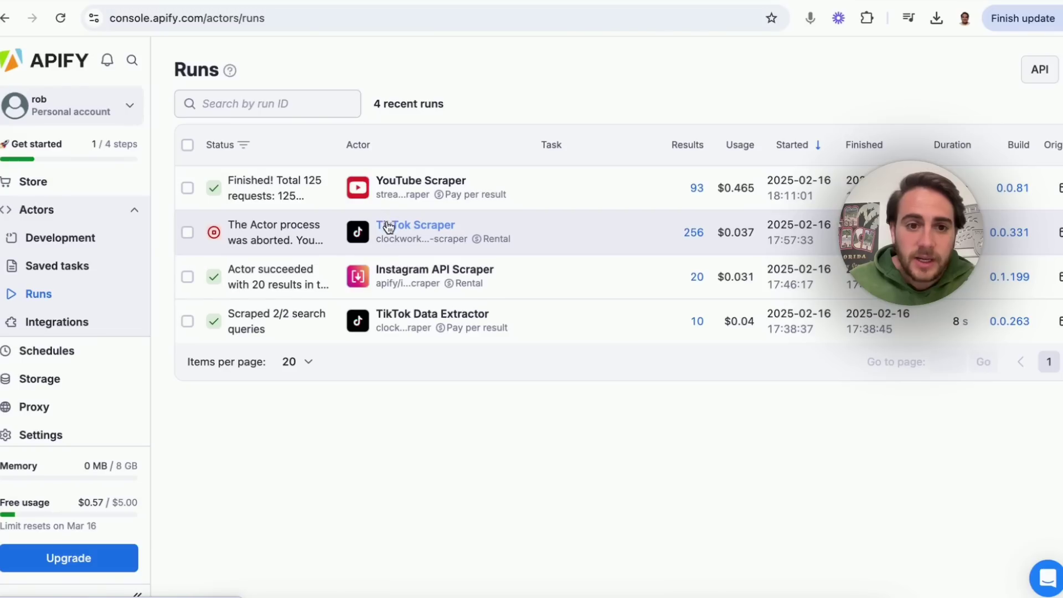
- Check the TikTok Data Extractor's Search queries and show its run that scraped 2/2 queries
{"action": "left_click", "coordinate": [399, 314]}
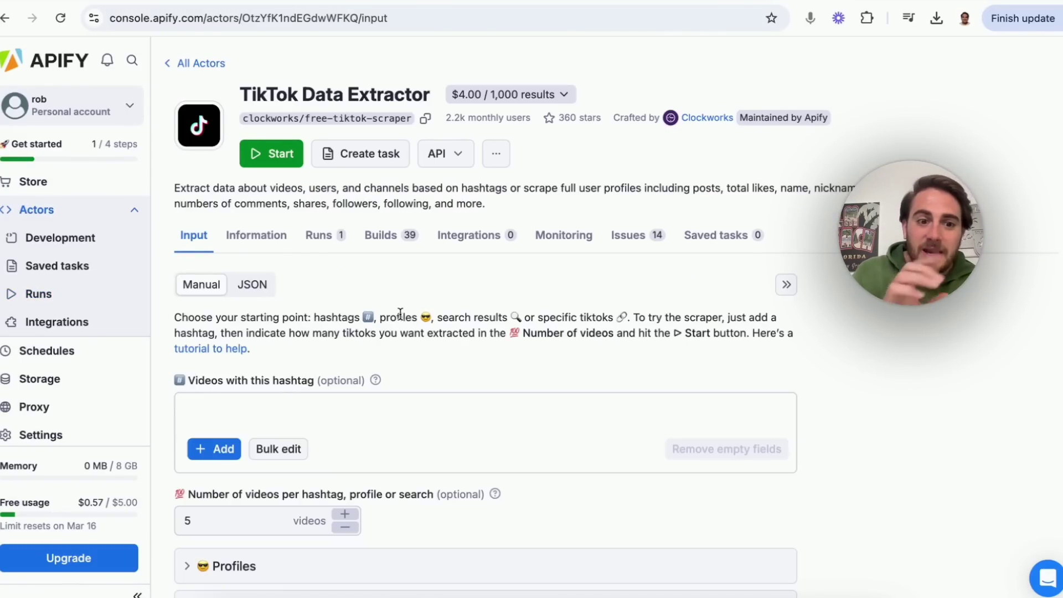
{"action": "scroll", "coordinate": [344, 464], "scroll_direction": "down", "scroll_amount": 3}
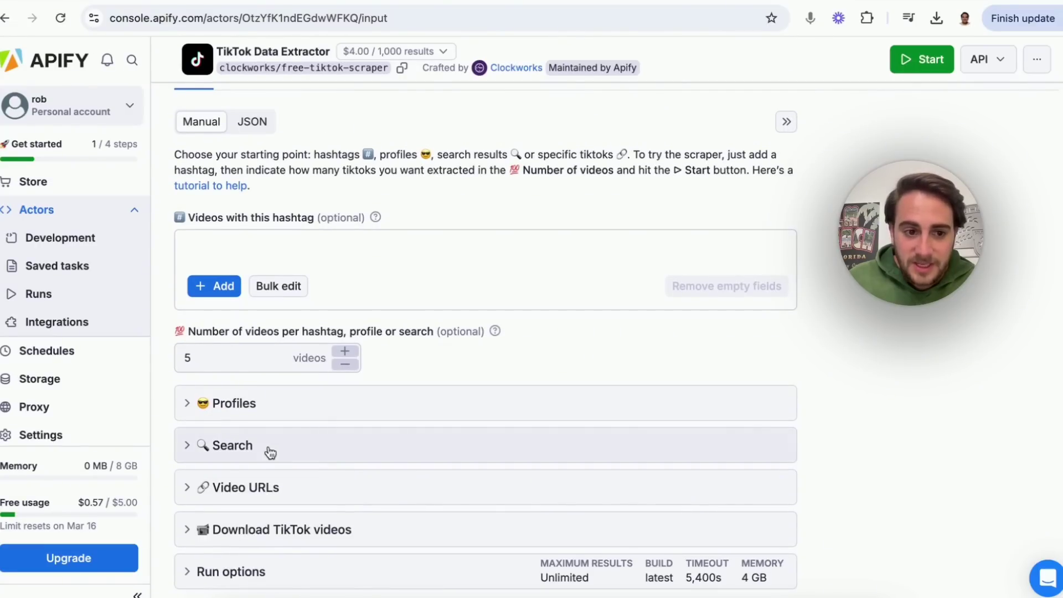
{"action": "left_click", "coordinate": [238, 449]}
{"action": "scroll", "coordinate": [237, 459], "scroll_direction": "down", "scroll_amount": 3}
{"action": "scroll", "coordinate": [236, 460], "scroll_direction": "down", "scroll_amount": 2}
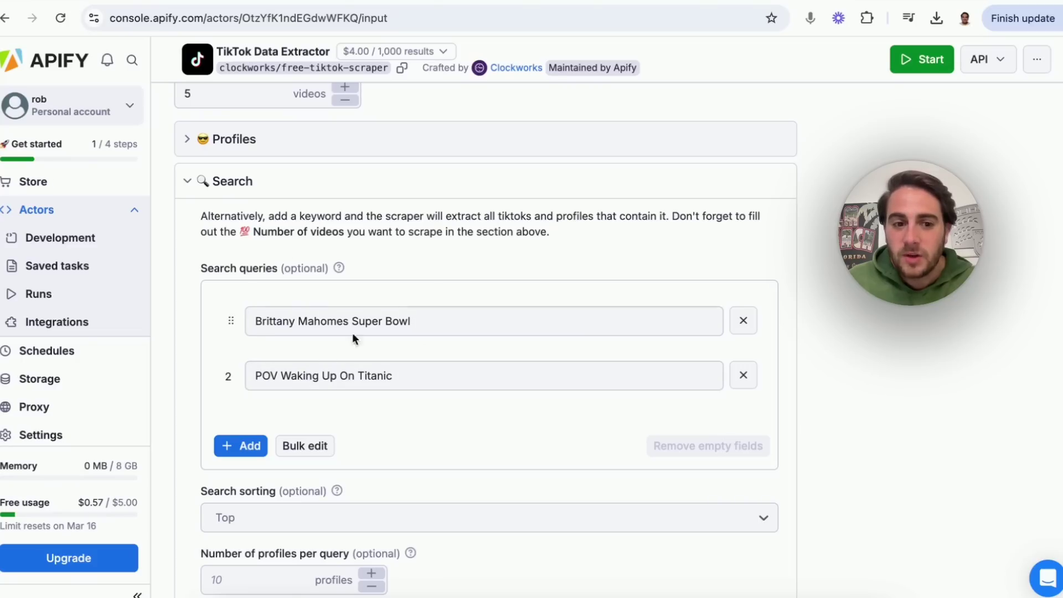
{"action": "scroll", "coordinate": [357, 332], "scroll_direction": "up", "scroll_amount": 5}
{"action": "scroll", "coordinate": [360, 315], "scroll_direction": "up", "scroll_amount": 1}
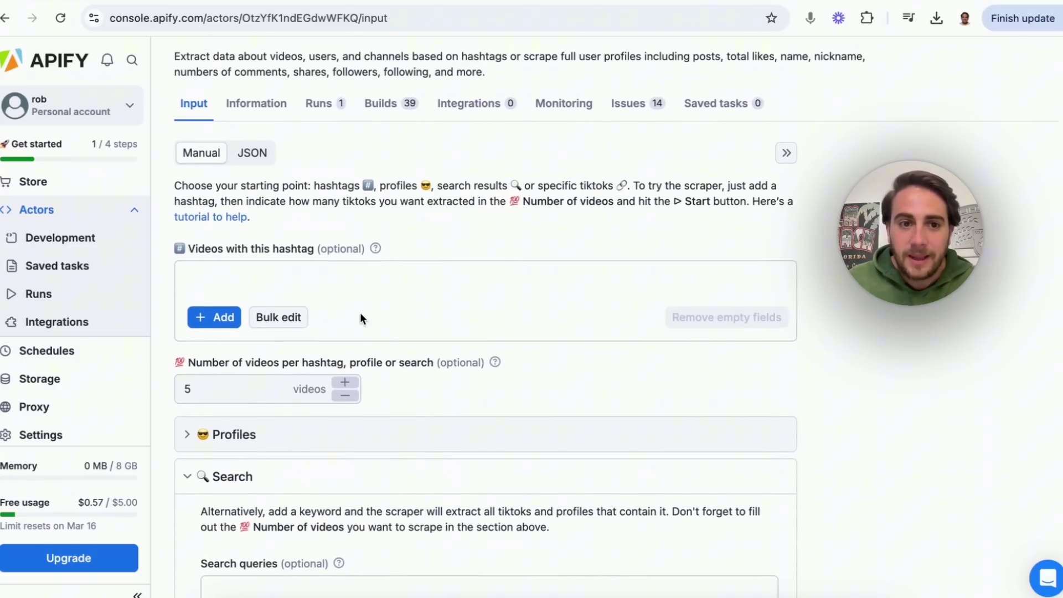
{"action": "left_click", "coordinate": [320, 107]}
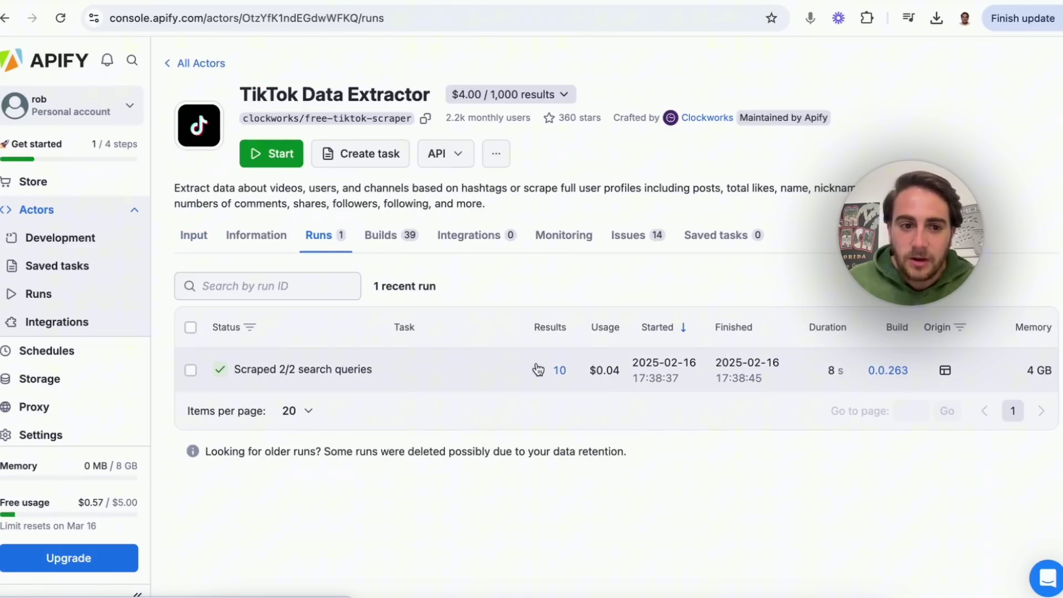
- Scroll through the TikTok run's 10 scraped results, then go back to the recently used Actors list
{"action": "left_click", "coordinate": [327, 376]}
{"action": "scroll", "coordinate": [435, 335], "scroll_direction": "down", "scroll_amount": 1}
{"action": "scroll", "coordinate": [435, 335], "scroll_direction": "down", "scroll_amount": 3}
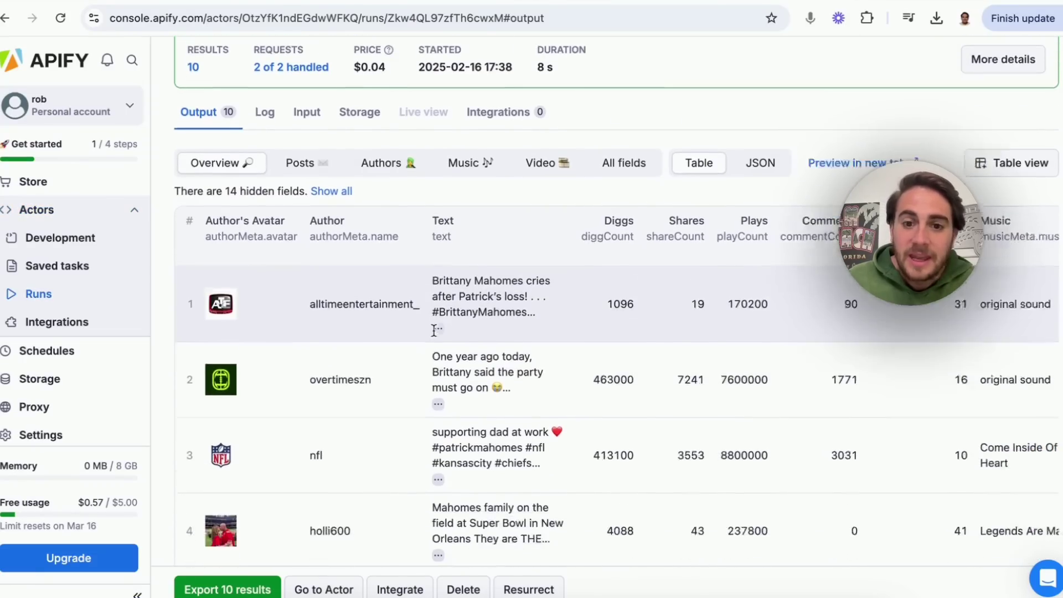
{"action": "scroll", "coordinate": [608, 302], "scroll_direction": "right", "scroll_amount": 2}
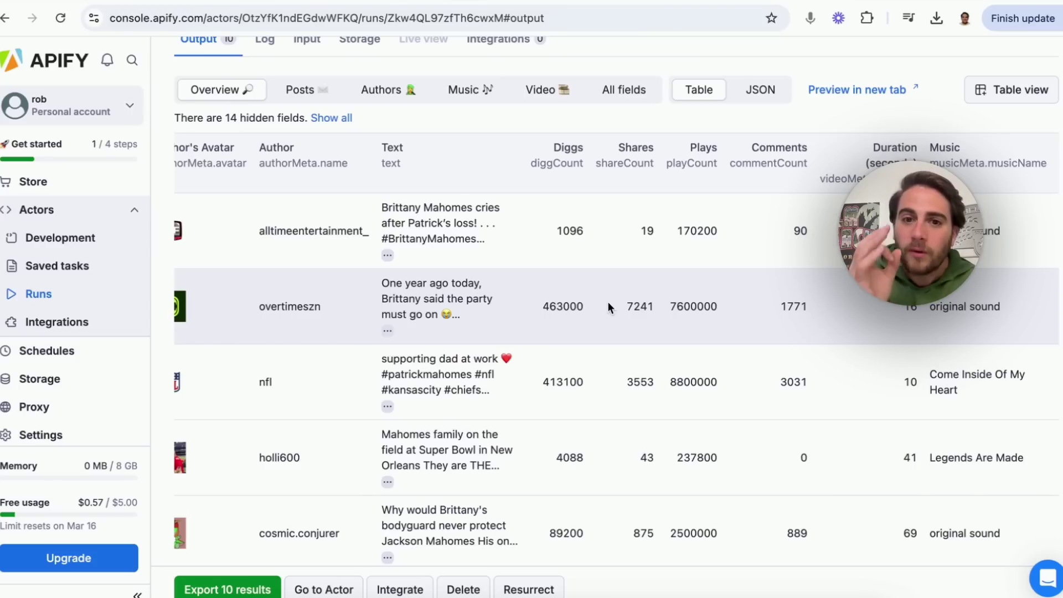
{"action": "scroll", "coordinate": [607, 306], "scroll_direction": "right", "scroll_amount": 5}
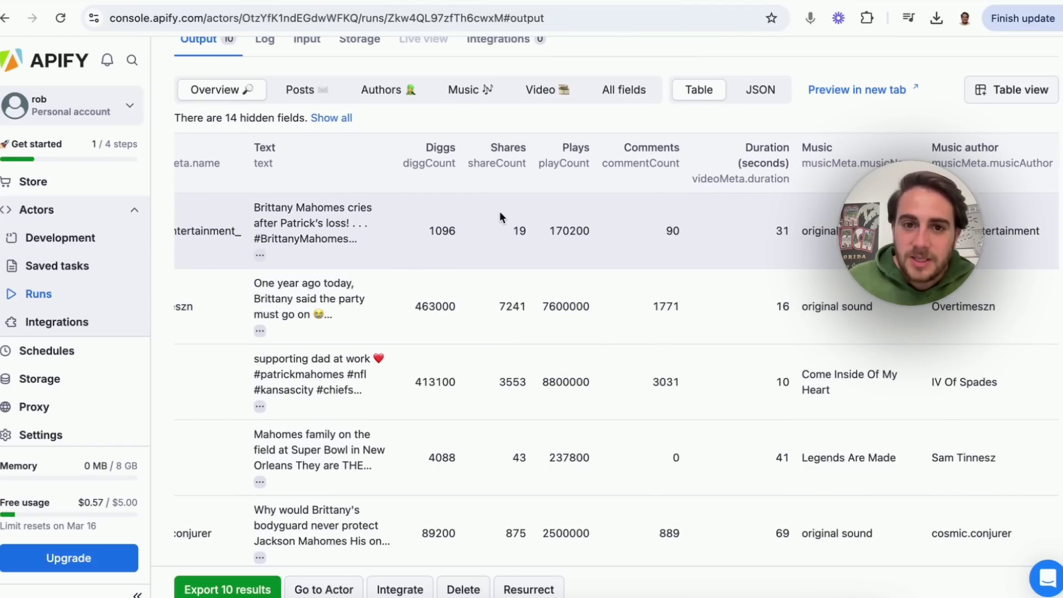
{"action": "scroll", "coordinate": [590, 255], "scroll_direction": "right", "scroll_amount": 3}
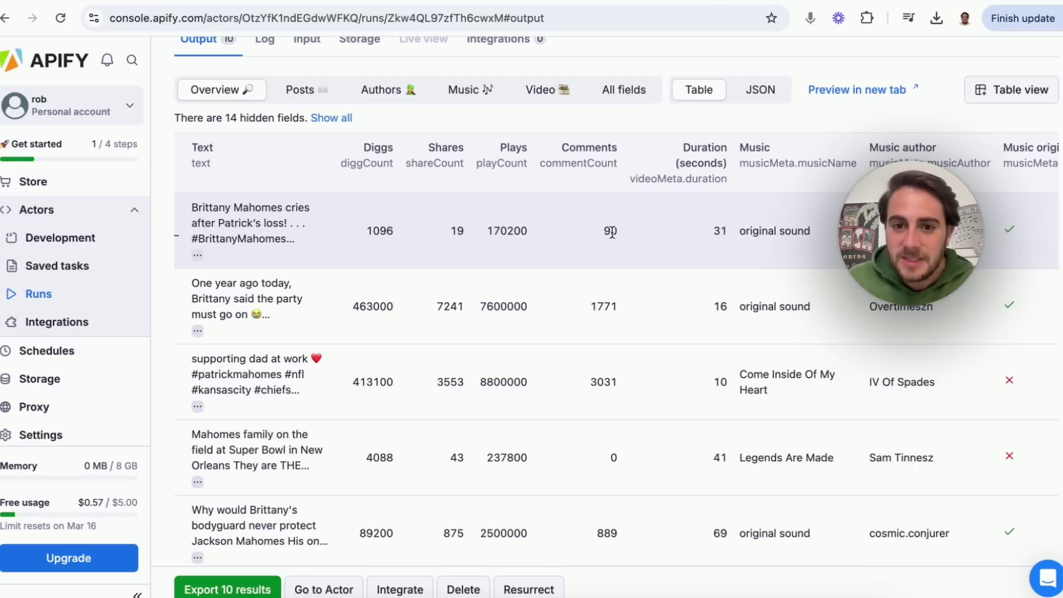
{"action": "scroll", "coordinate": [715, 235], "scroll_direction": "right", "scroll_amount": 2}
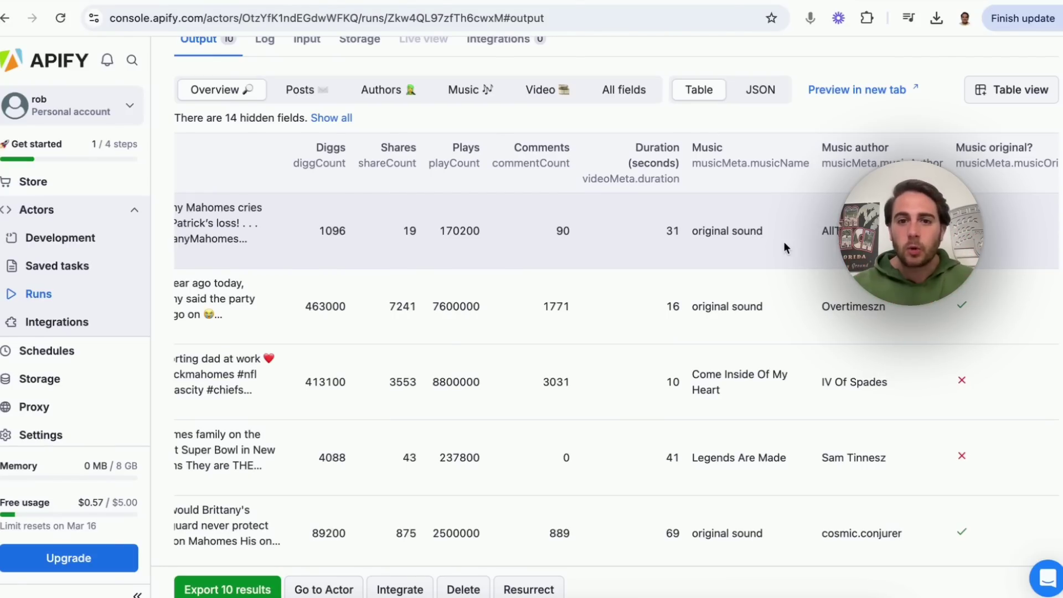
{"action": "scroll", "coordinate": [742, 211], "scroll_direction": "up", "scroll_amount": 4}
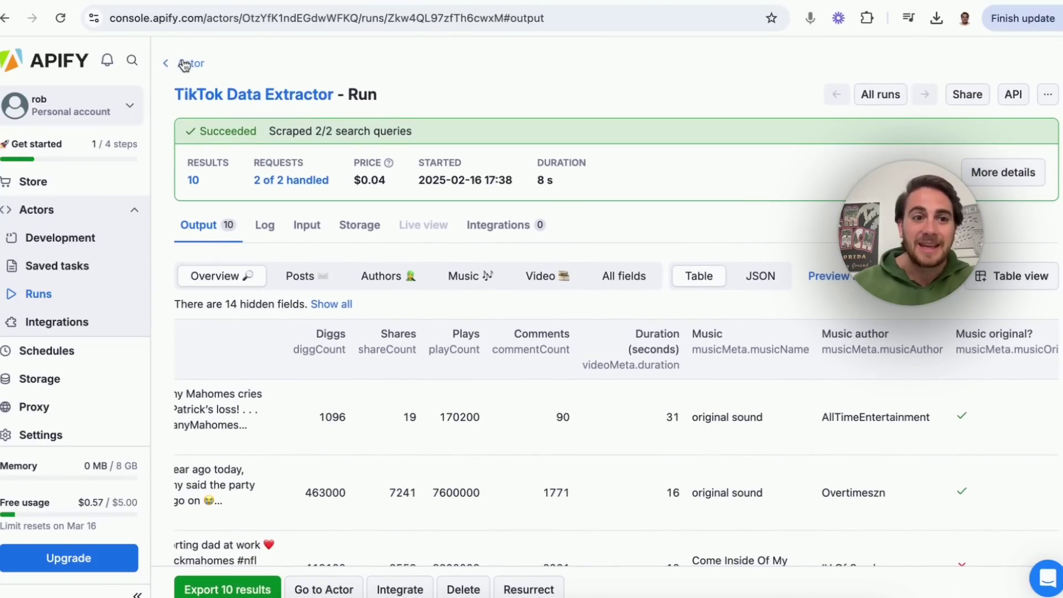
{"action": "left_click", "coordinate": [184, 63]}
{"action": "left_click", "coordinate": [188, 62]}
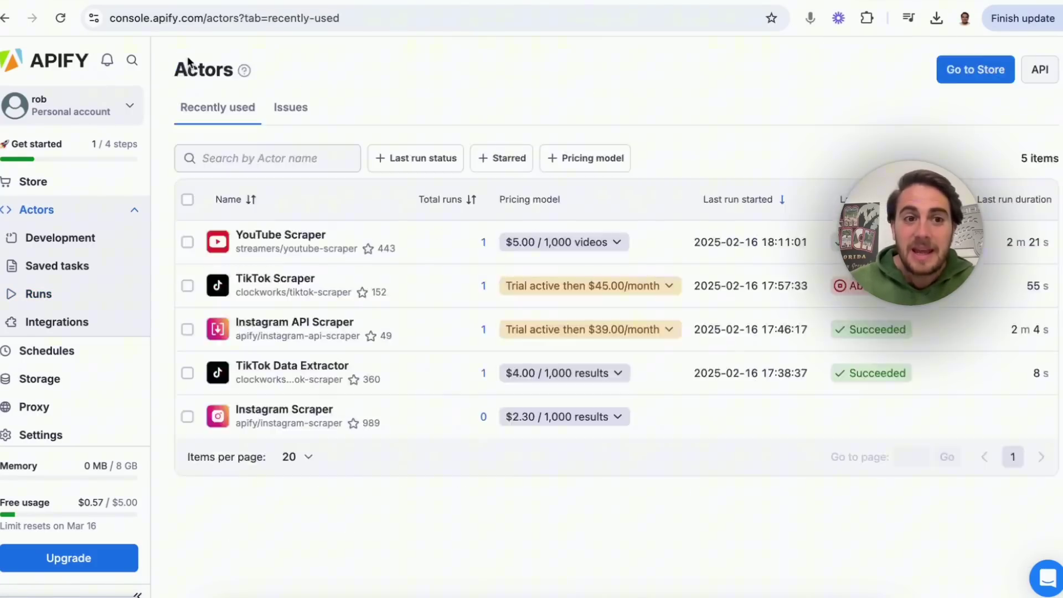
- Browse the Lead generation category of Actors in the Apify Store
{"action": "left_click", "coordinate": [940, 69]}
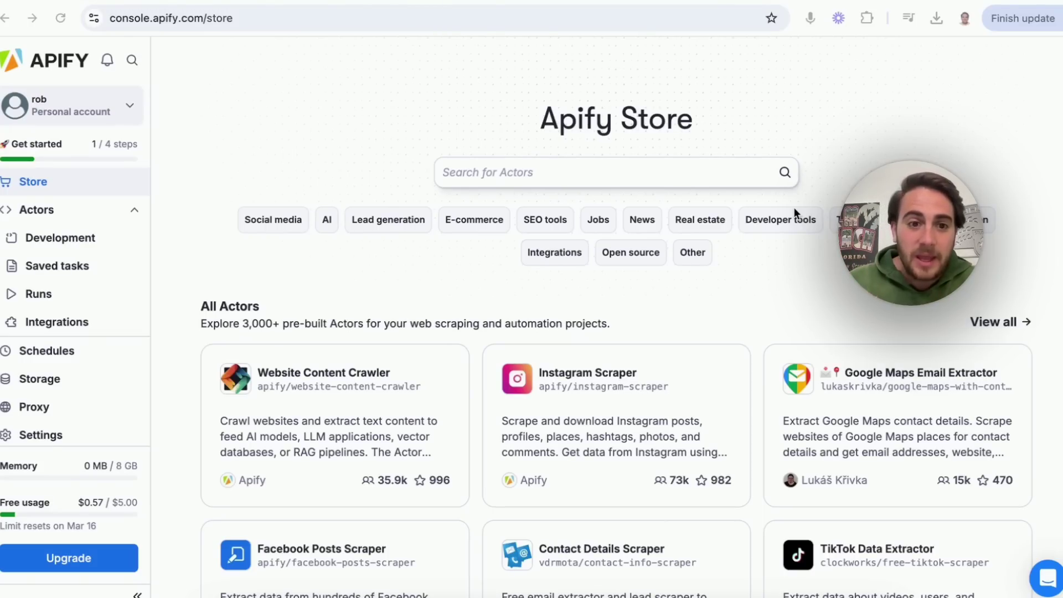
{"action": "left_click", "coordinate": [404, 228]}
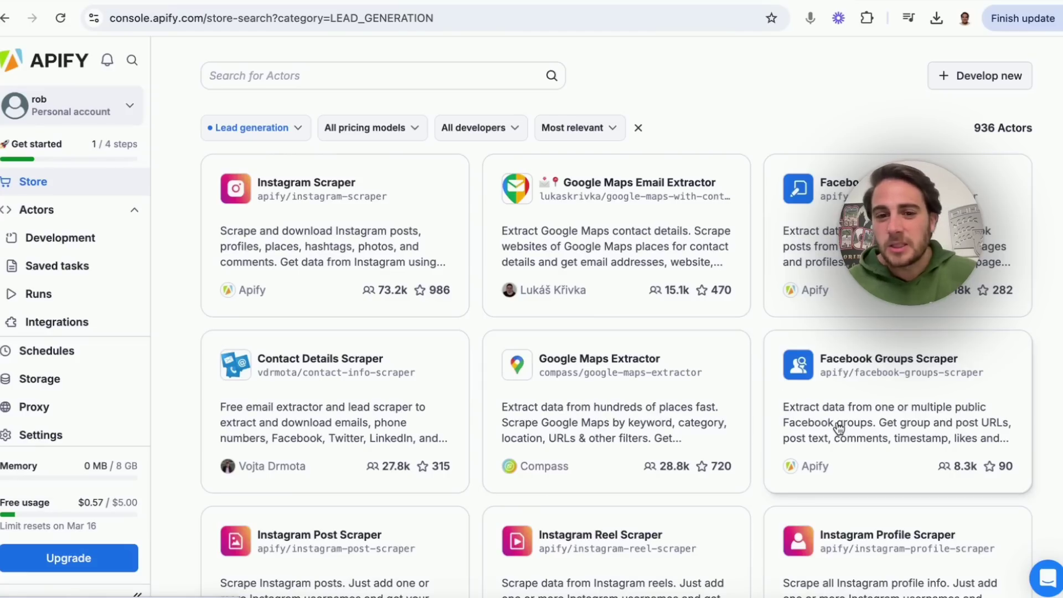
{"action": "scroll", "coordinate": [438, 388], "scroll_direction": "down", "scroll_amount": 4}
{"action": "scroll", "coordinate": [443, 391], "scroll_direction": "down", "scroll_amount": 4}
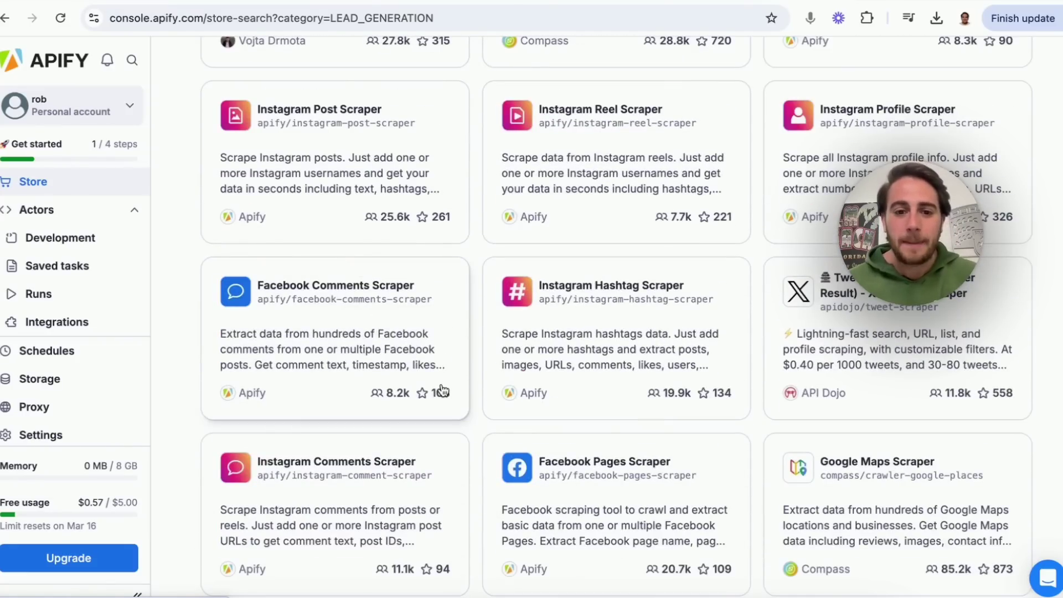
{"action": "scroll", "coordinate": [441, 390], "scroll_direction": "up", "scroll_amount": 8}
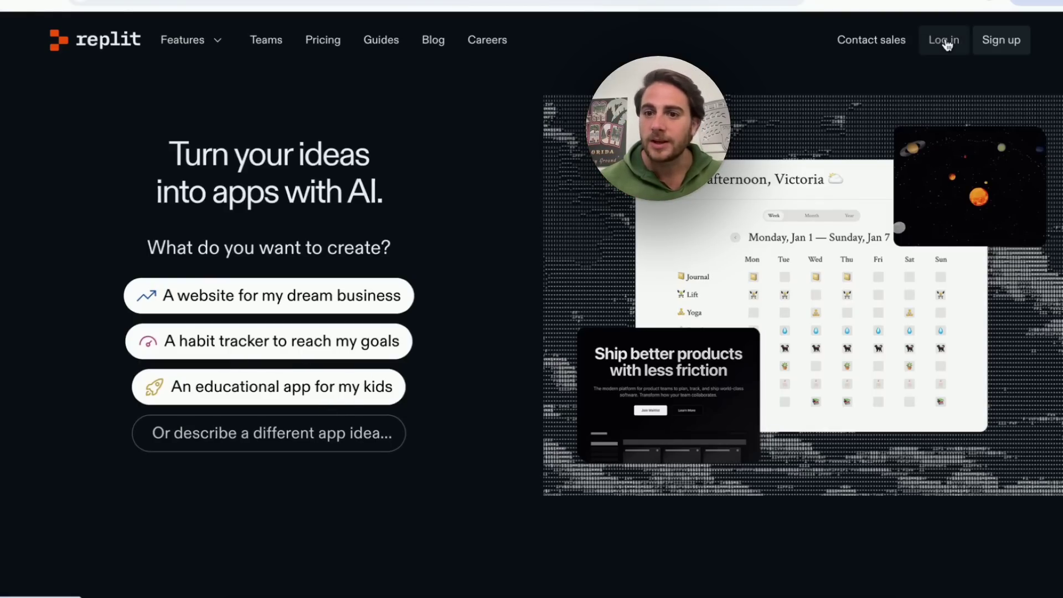
- Log into Replit and start a new app from the Apps list
{"action": "left_click", "coordinate": [946, 41]}
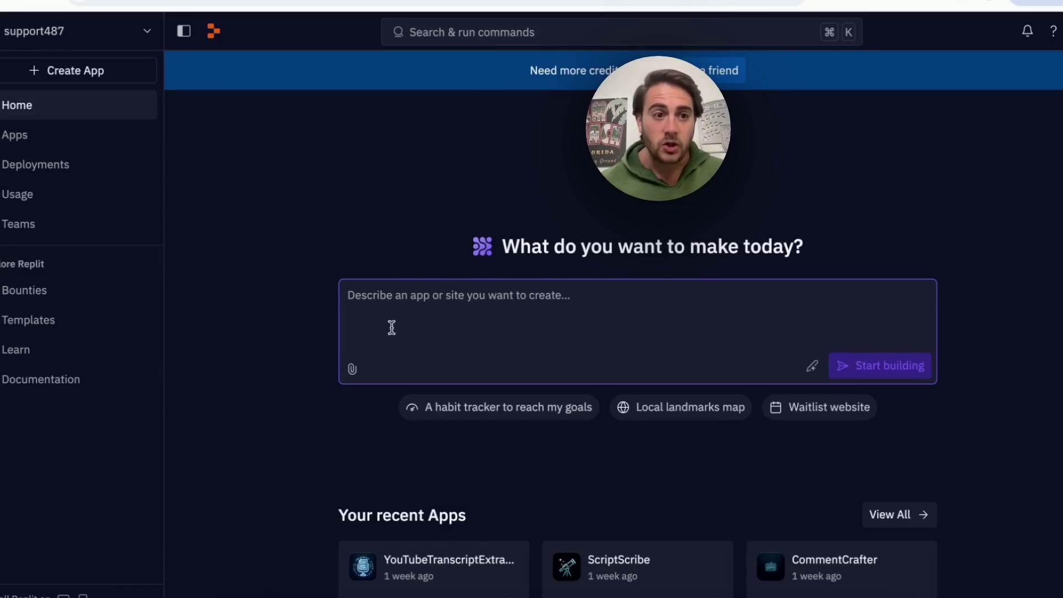
{"action": "left_click", "coordinate": [48, 133]}
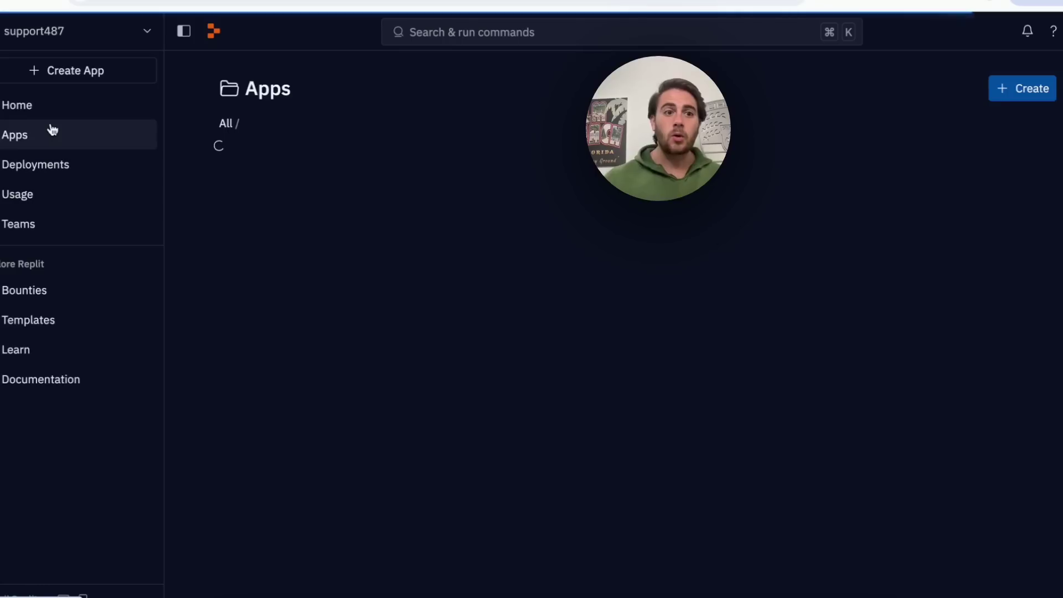
{"action": "mouse_move", "coordinate": [50, 135]}
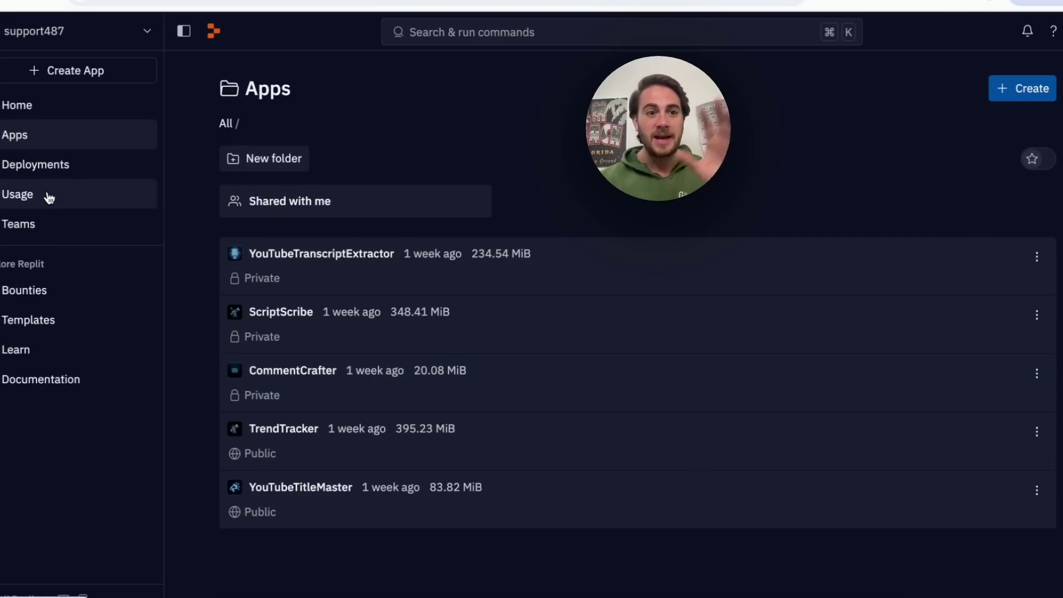
{"action": "left_click", "coordinate": [51, 71]}
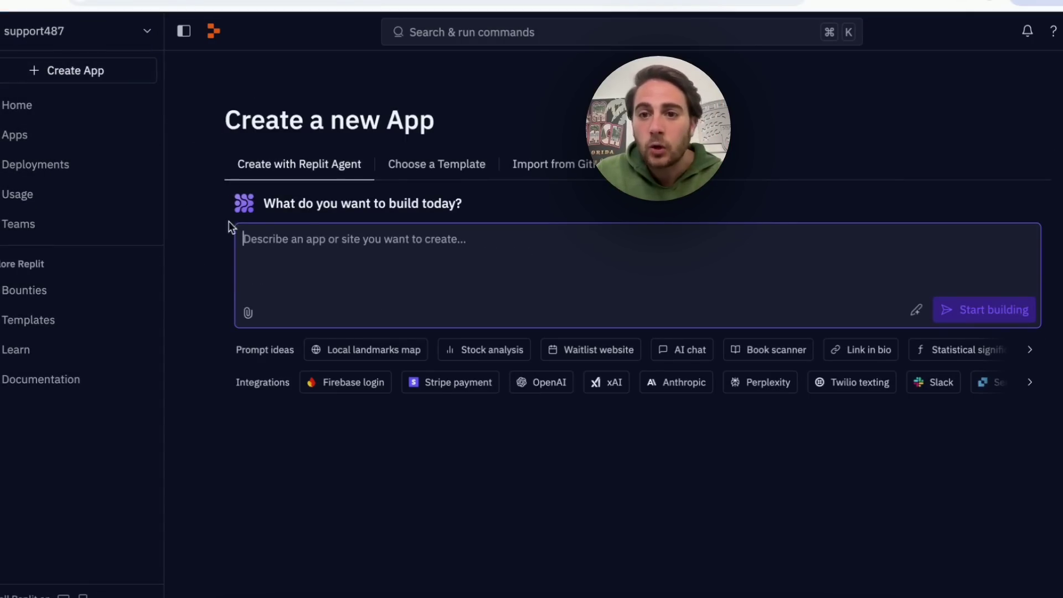
- Look over the Choose a Template and Import from GitHub options, then return to Create with Replit Agent
{"action": "left_click", "coordinate": [424, 165]}
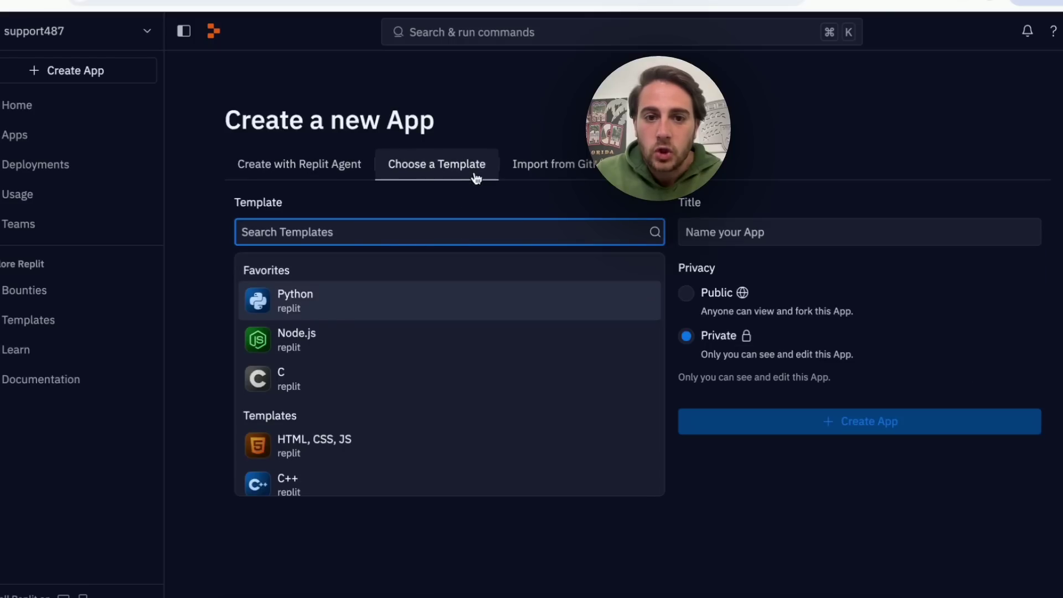
{"action": "left_click", "coordinate": [533, 164]}
{"action": "left_click", "coordinate": [310, 165]}
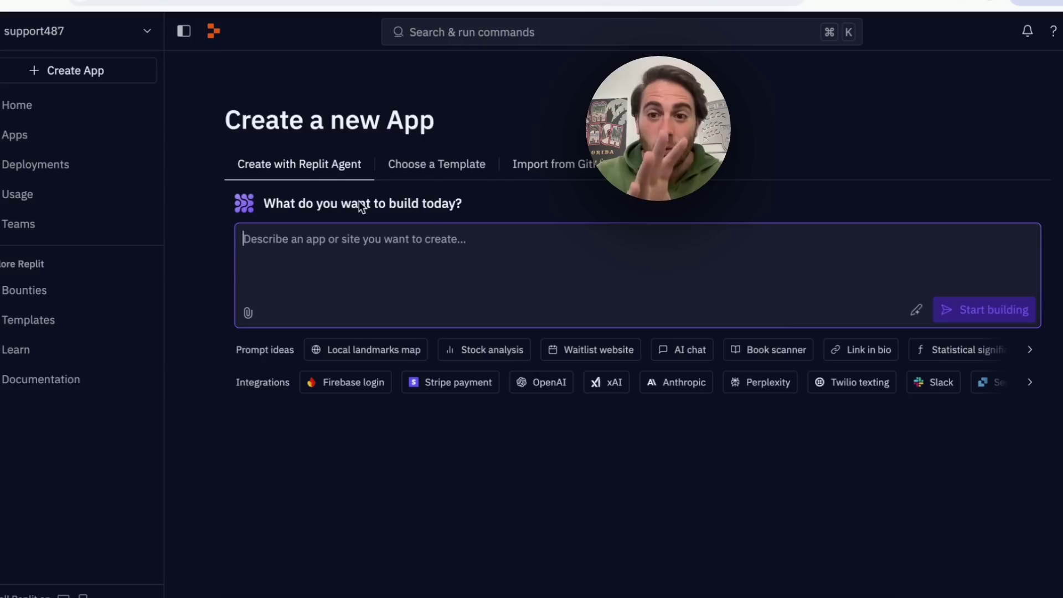
- Ask the agent 'I need to build a lead form that captures leads' and start building
{"action": "left_click", "coordinate": [401, 294]}
{"action": "type", "text": "I need to build a lead"}
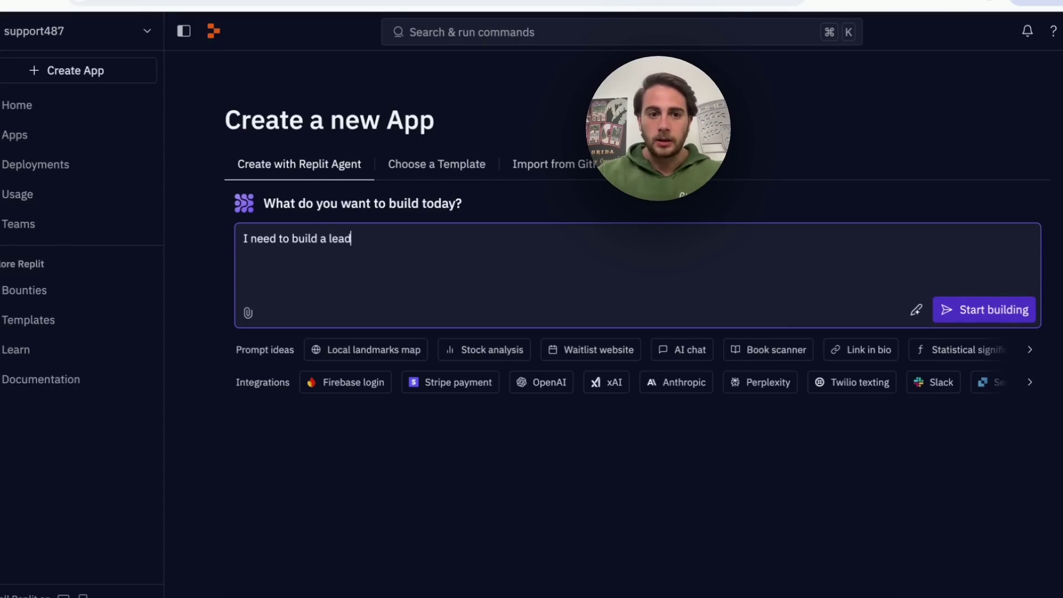
{"action": "type", "text": " form that captures leads for my AI newsletter"}
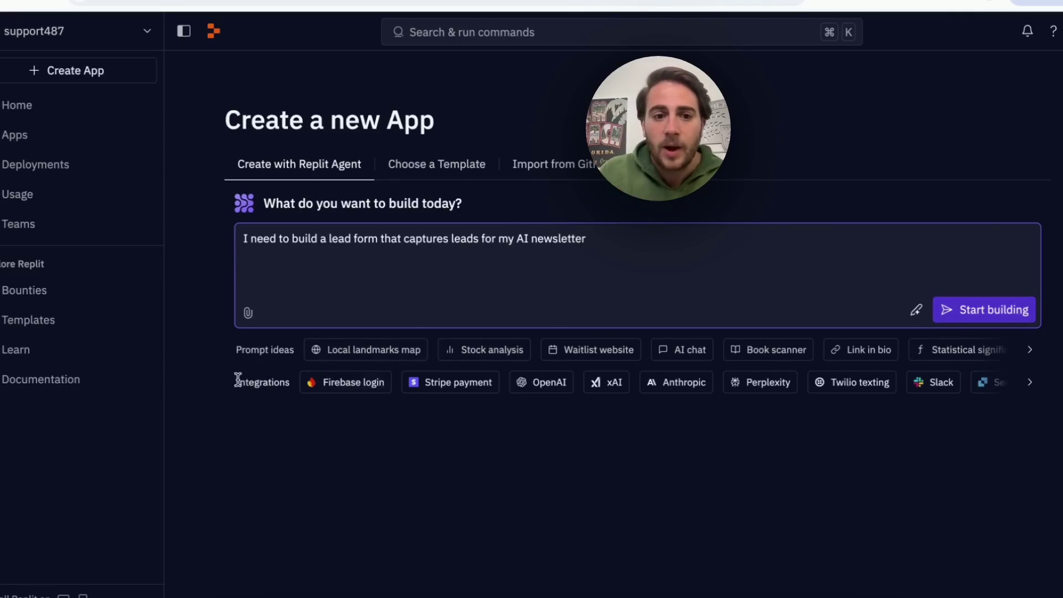
{"action": "mouse_move", "coordinate": [459, 352]}
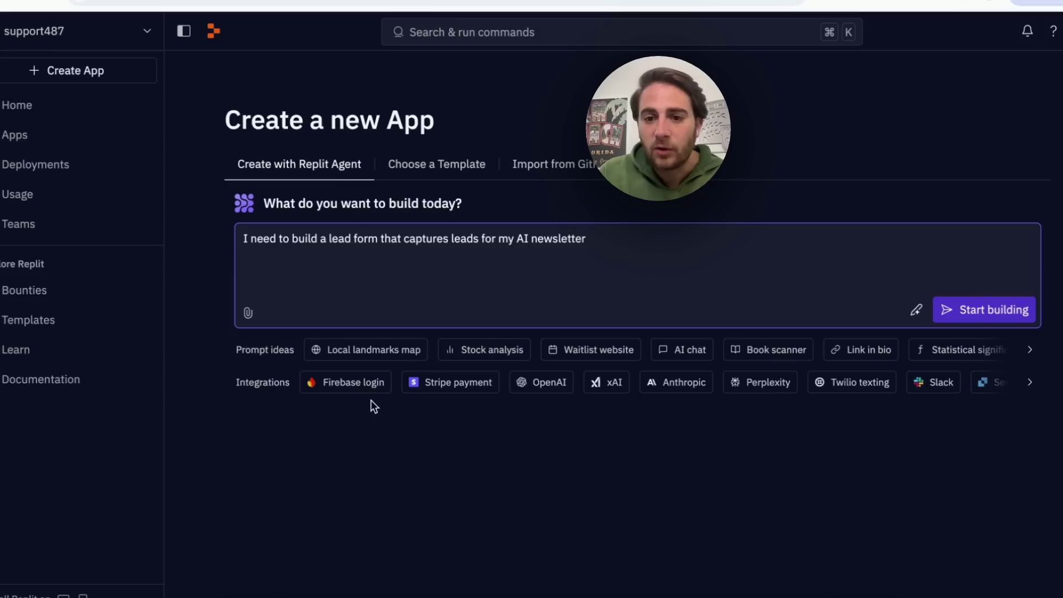
{"action": "left_click", "coordinate": [985, 311]}
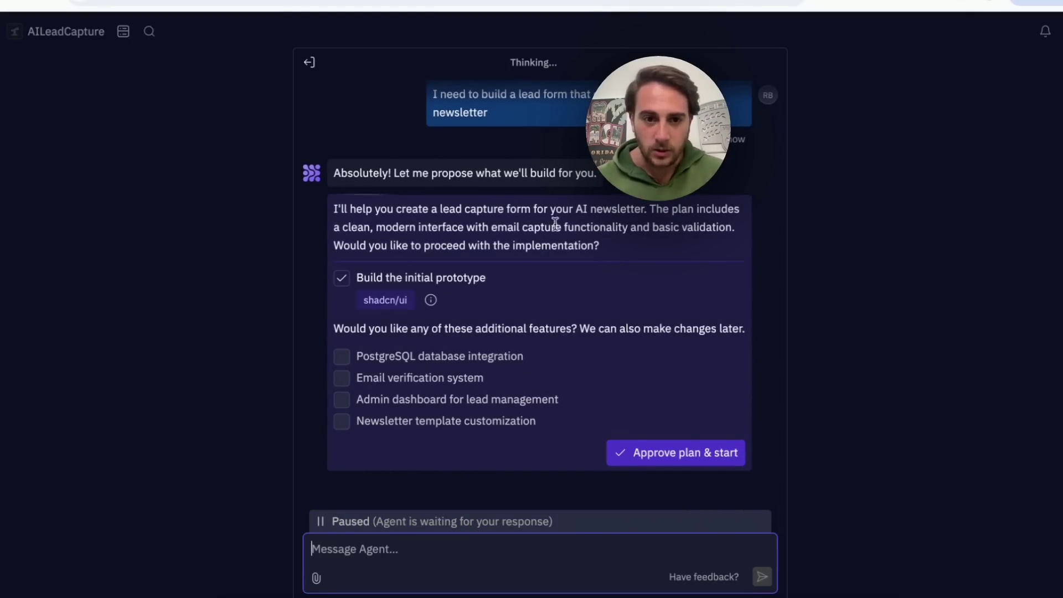
- Add the email verification system and admin dashboard for lead management, then approve the plan
{"action": "left_click", "coordinate": [342, 379]}
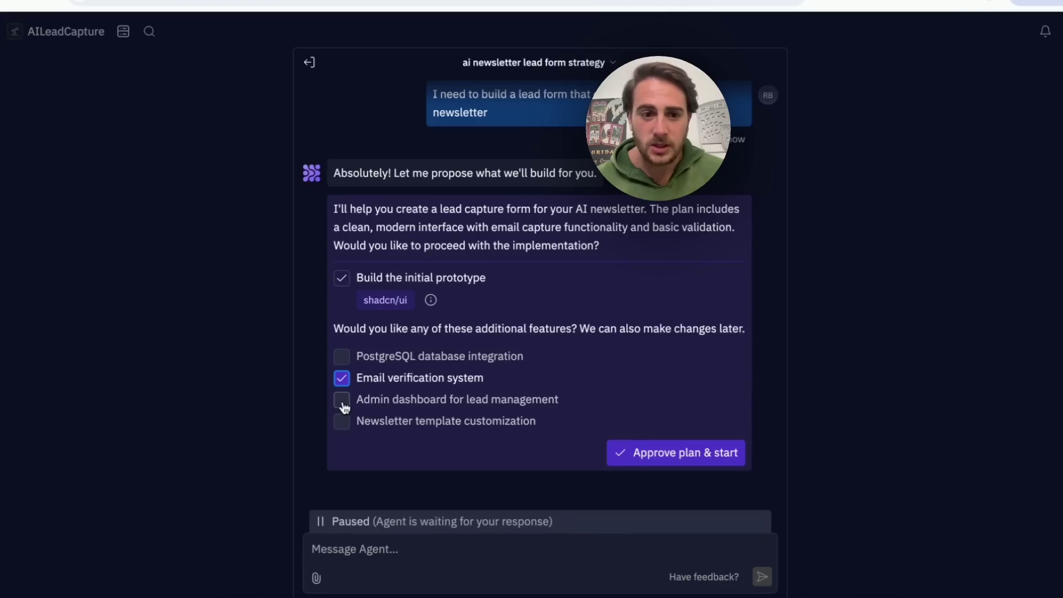
{"action": "left_click", "coordinate": [342, 401]}
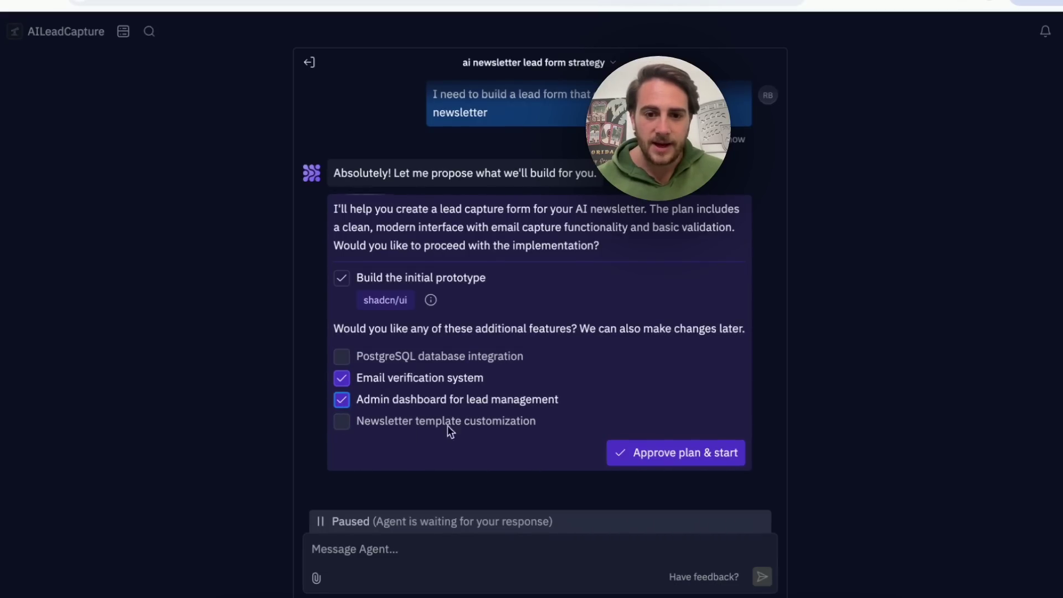
{"action": "left_click", "coordinate": [644, 453]}
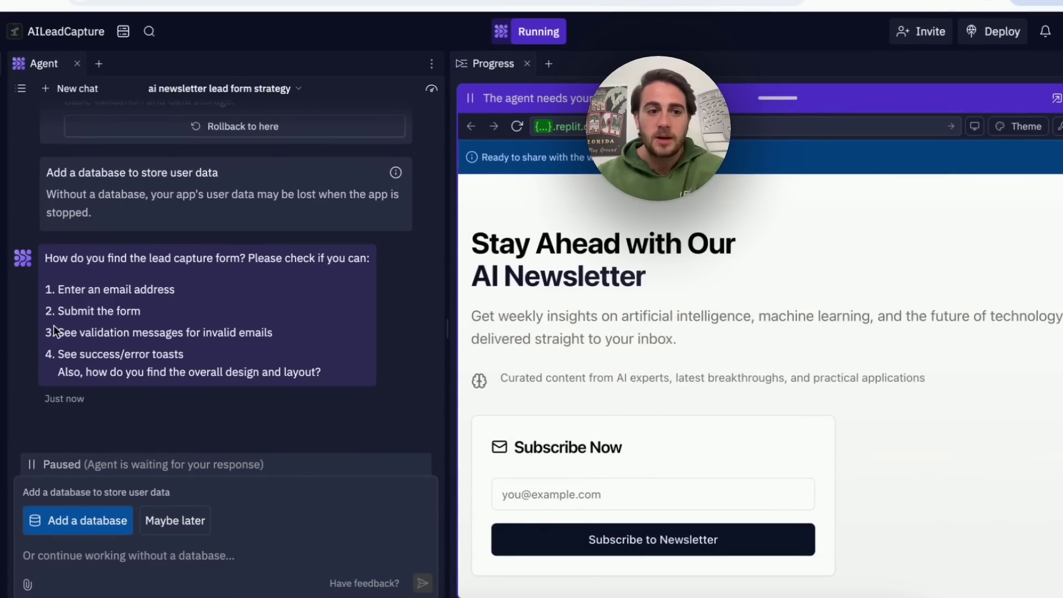
- Submit a test newsletter subscription with a saved email address, then ask the agent to add a database
{"action": "scroll", "coordinate": [634, 363], "scroll_direction": "down", "scroll_amount": 1}
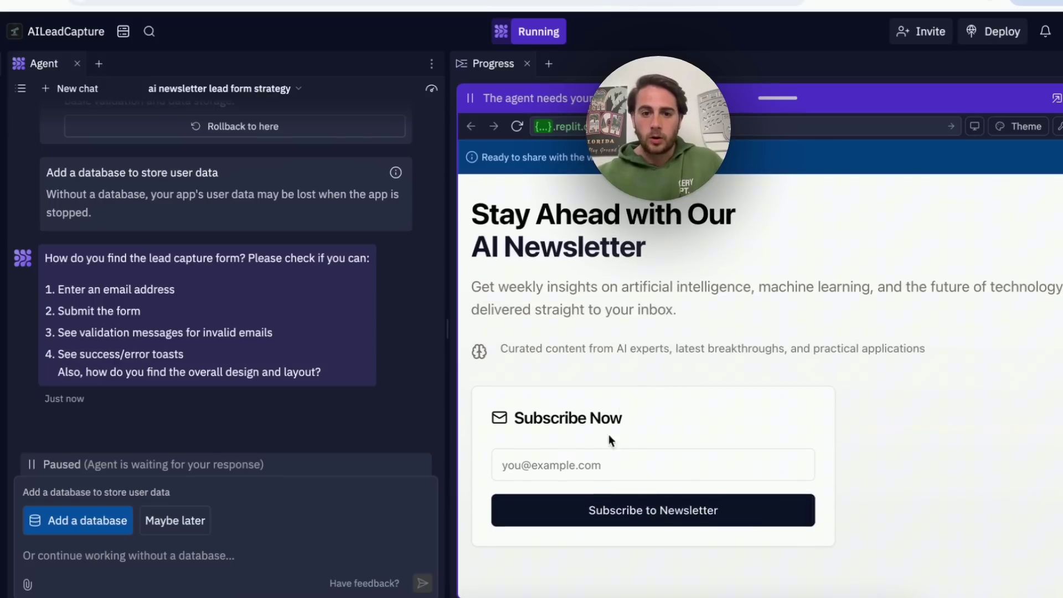
{"action": "left_click", "coordinate": [586, 457]}
{"action": "type", "text": "support"}
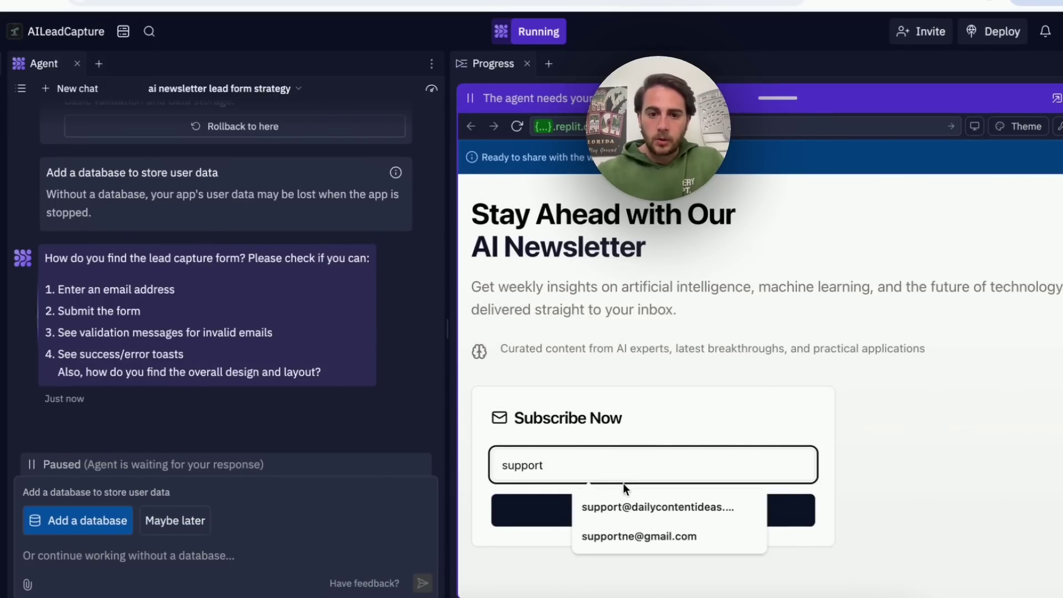
{"action": "left_click", "coordinate": [636, 506]}
{"action": "left_click", "coordinate": [595, 512]}
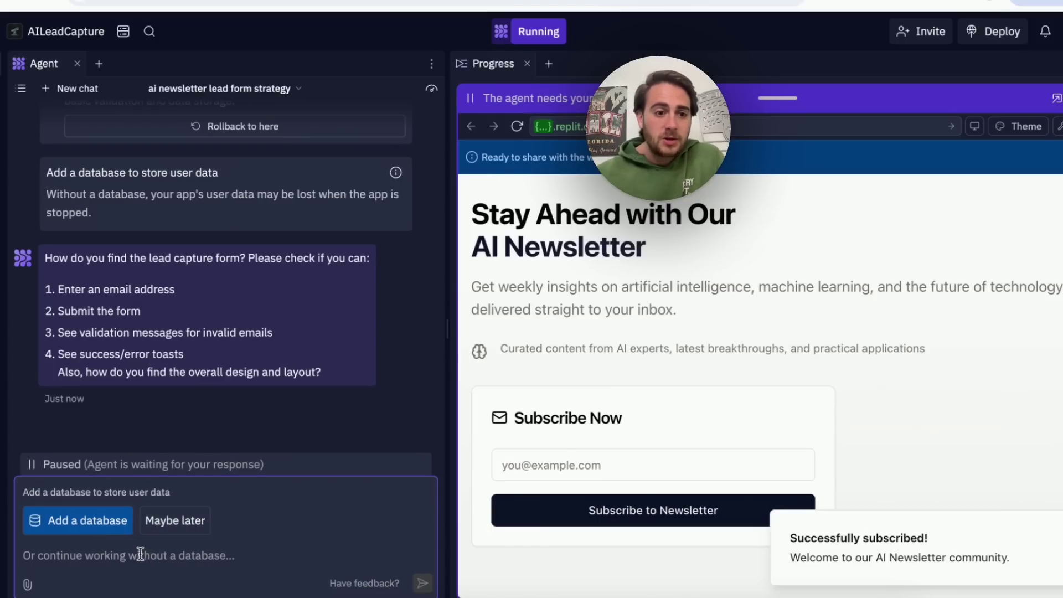
{"action": "left_click", "coordinate": [113, 522]}
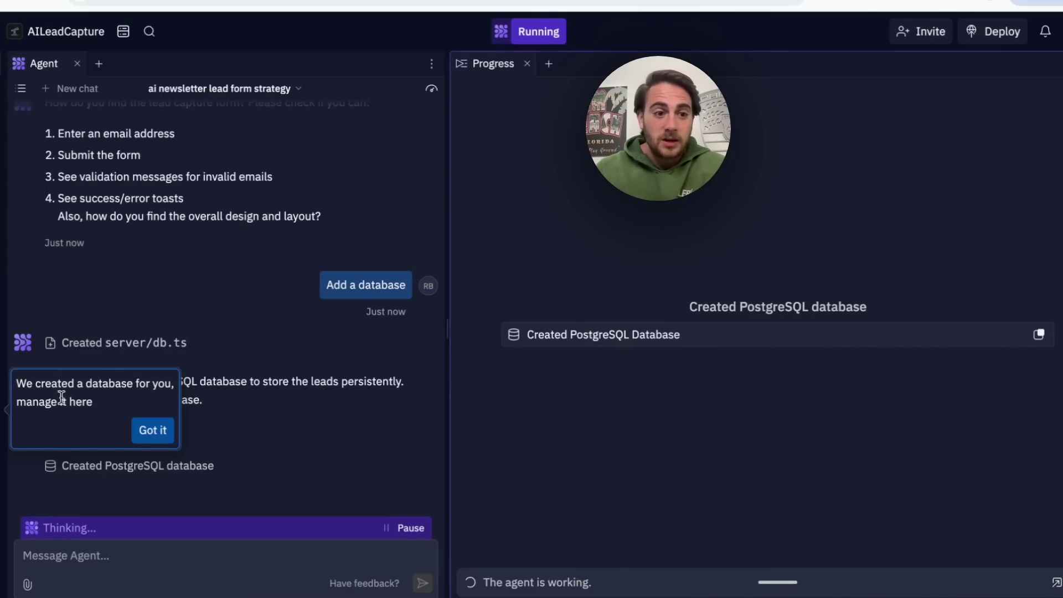
- Dismiss the database-created notice so the agent can move lead storage onto PostgreSQL
{"action": "left_click", "coordinate": [155, 432]}
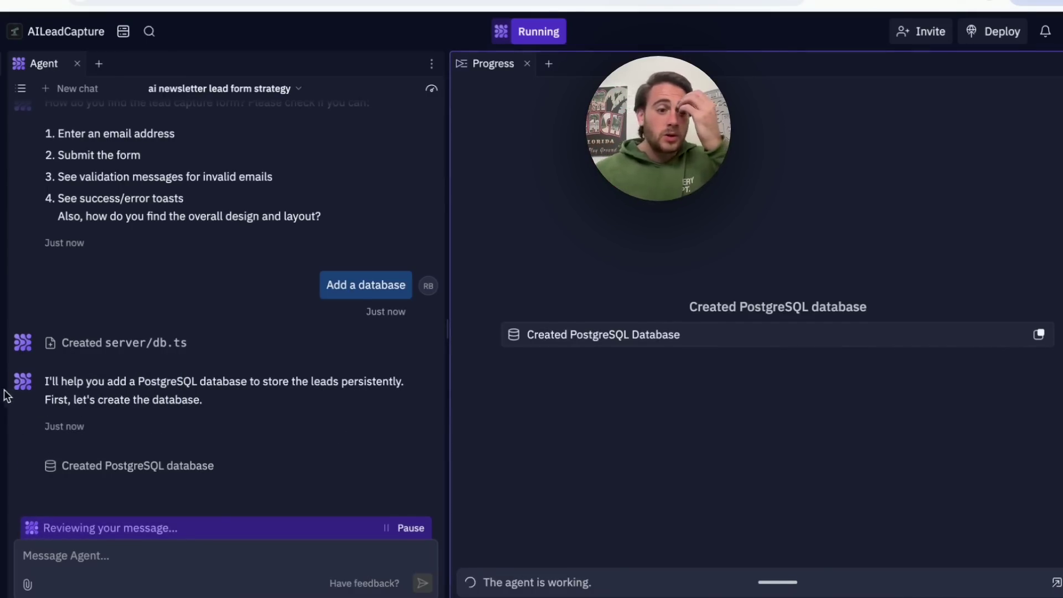